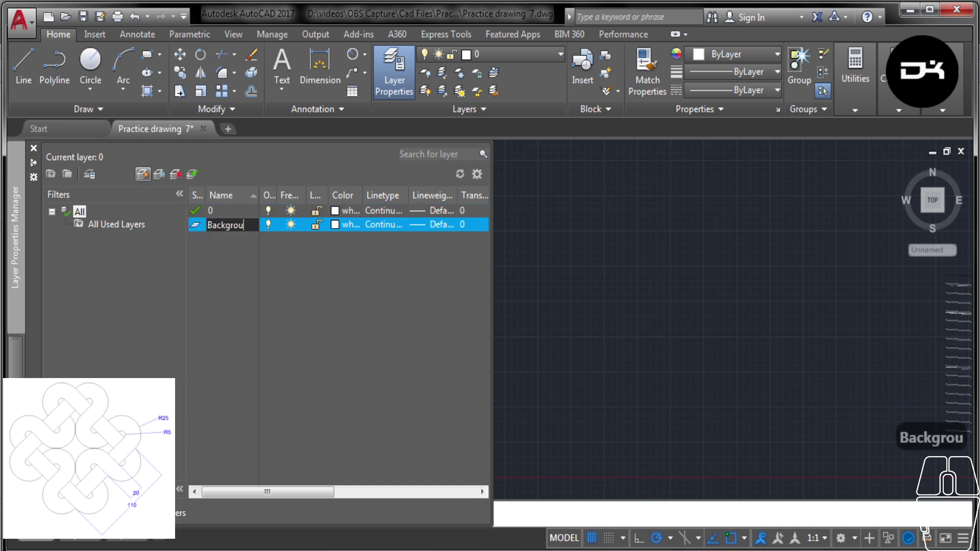
Name the new layer Background and create another layer named Drawing
key(BackSpace)
text(nd)
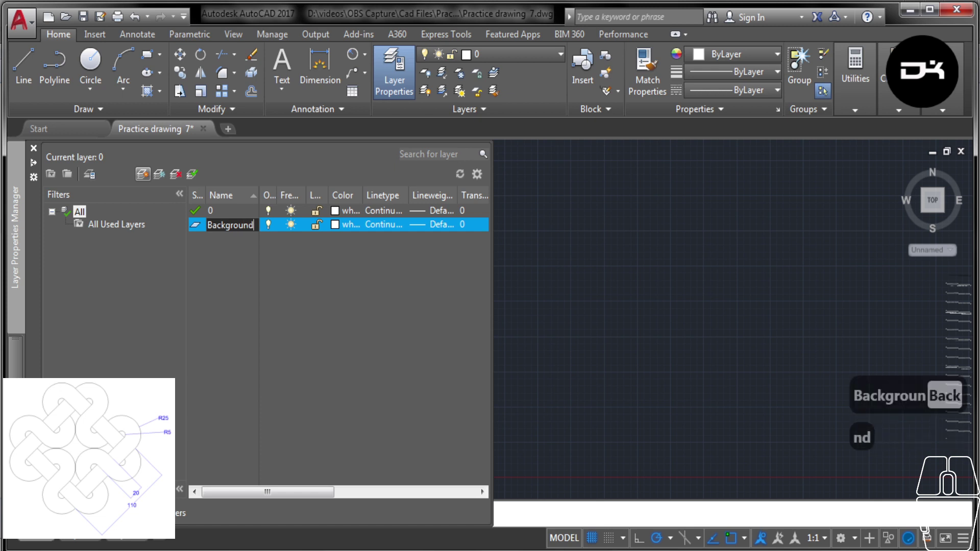
key(Return)
click(142, 174)
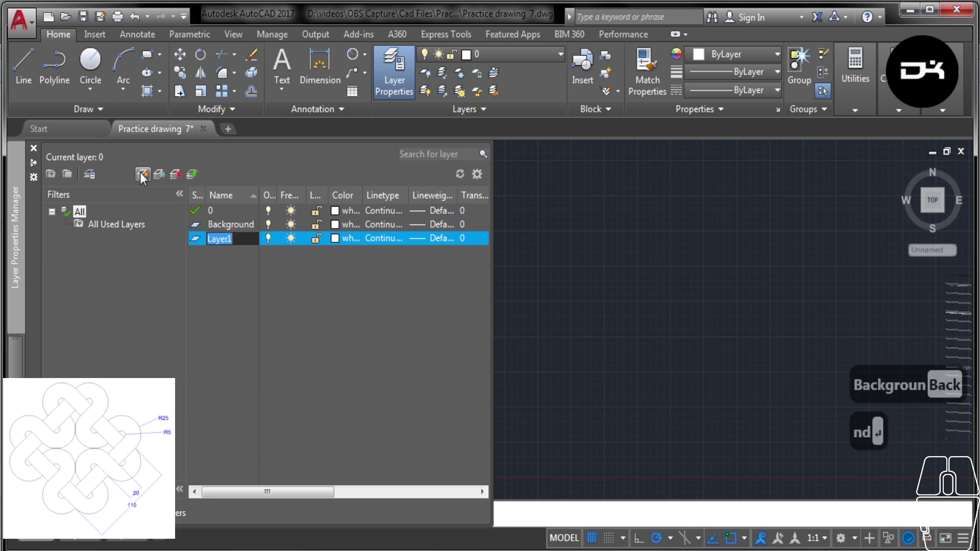
text(Draw)
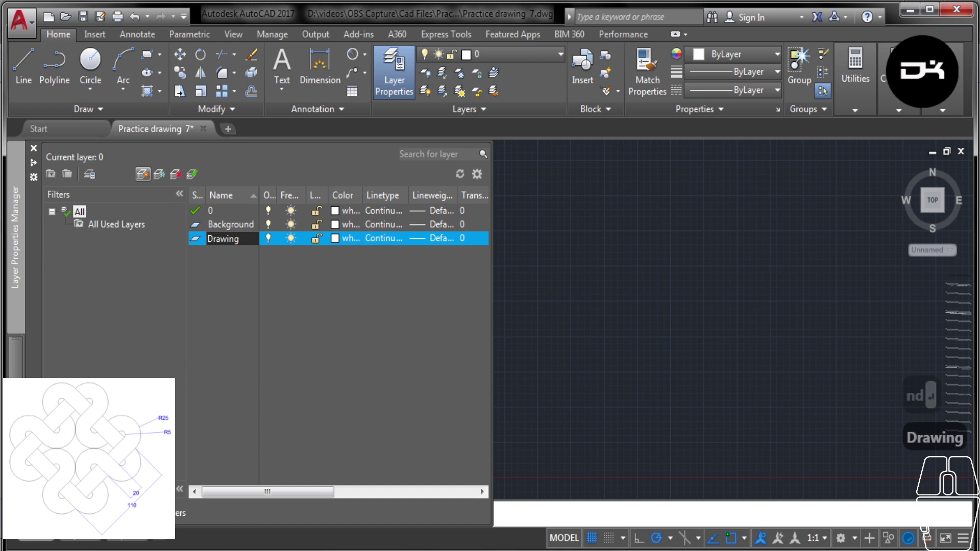
text(ing)
key(Return)
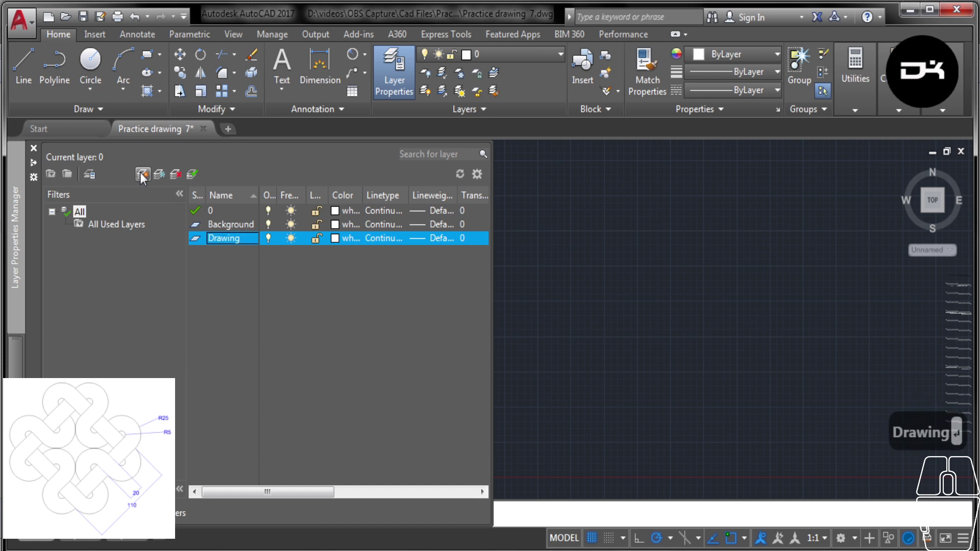
Set the Drawing layer's color to yellow and the Background layer's color to 8 (gray)
click(338, 238)
click(391, 319)
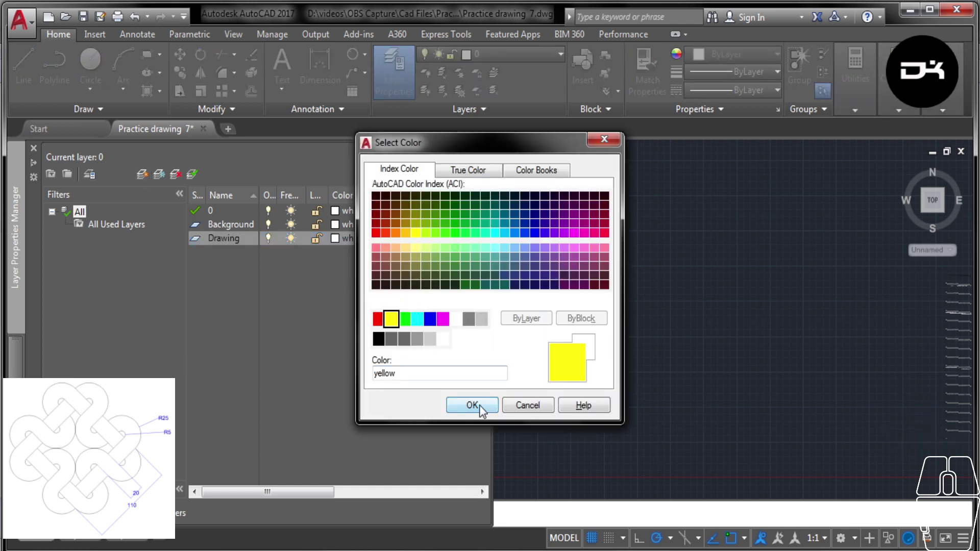
click(462, 405)
click(338, 224)
click(468, 319)
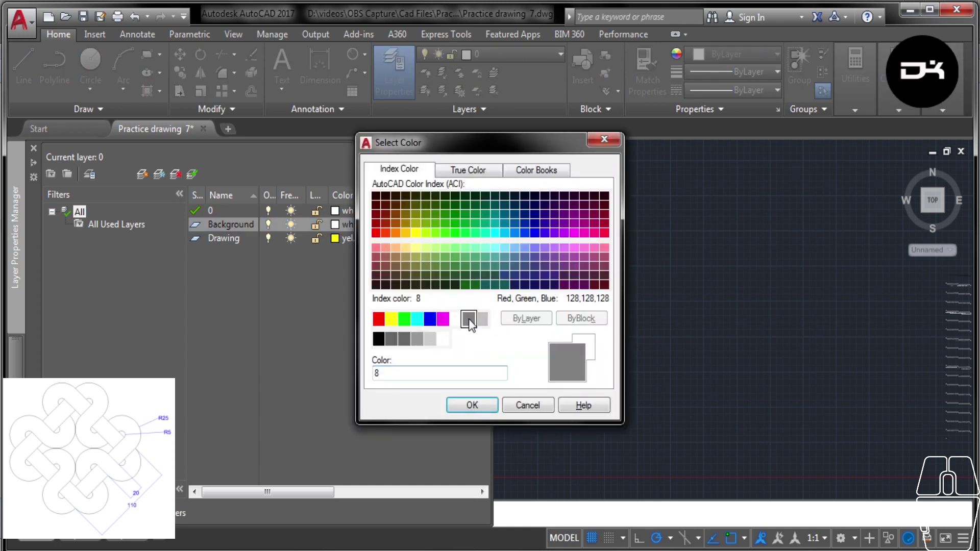
click(473, 405)
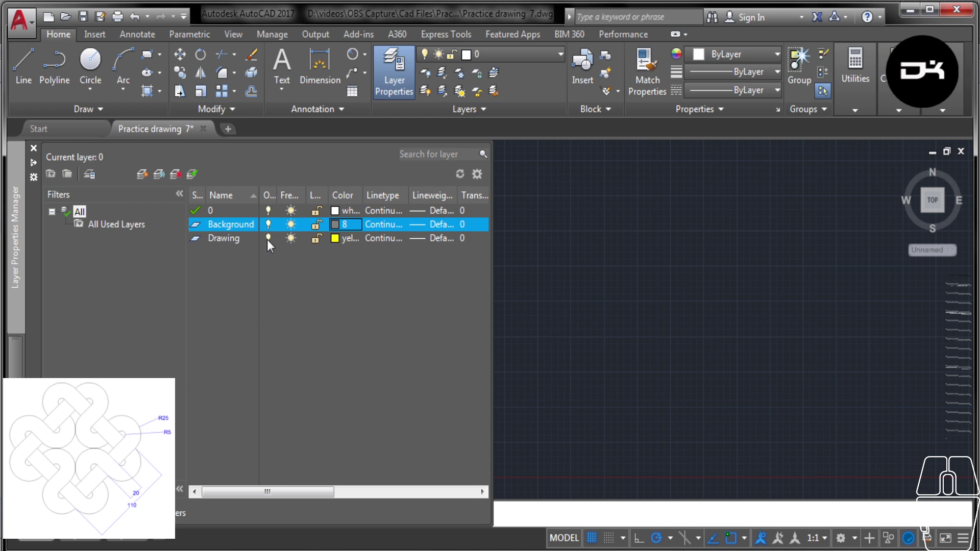
Set the Background layer's transparency to 30
click(180, 194)
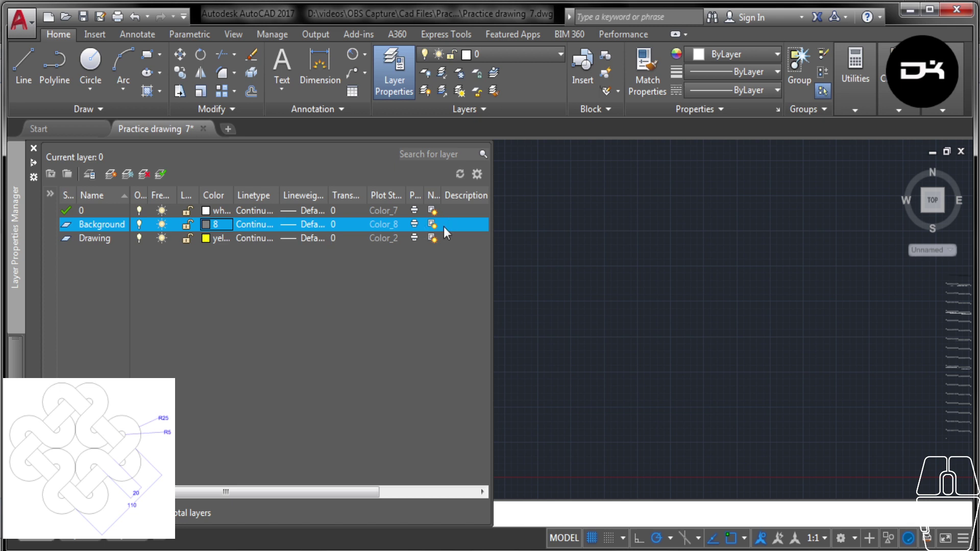
click(343, 223)
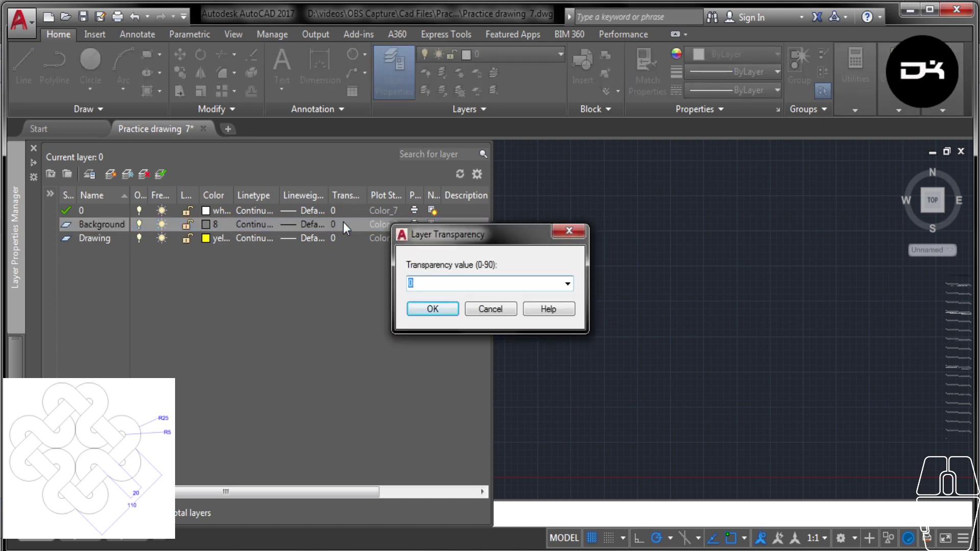
text(30)
key(Return)
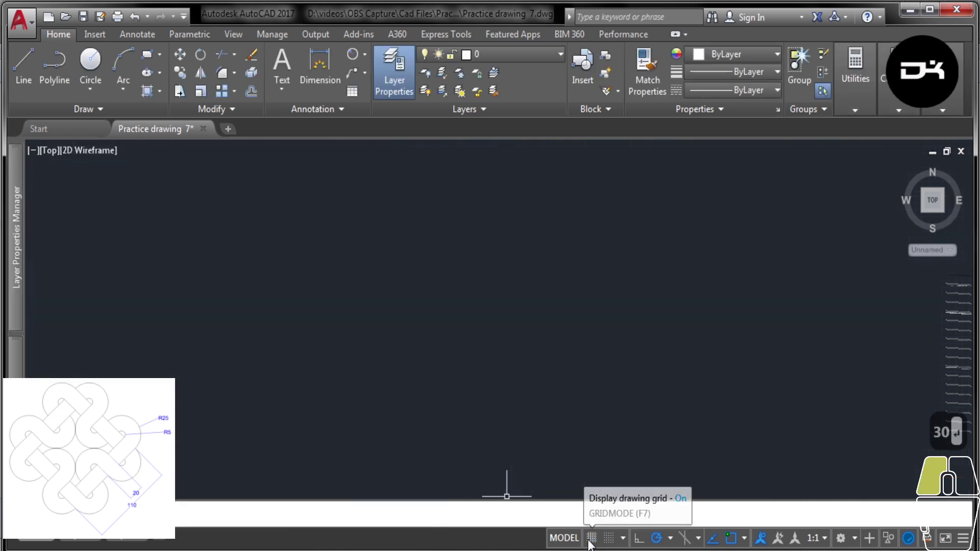
Turn off the drawing grid and adjust the polar tracking and object snap settings
click(591, 537)
click(671, 537)
click(677, 391)
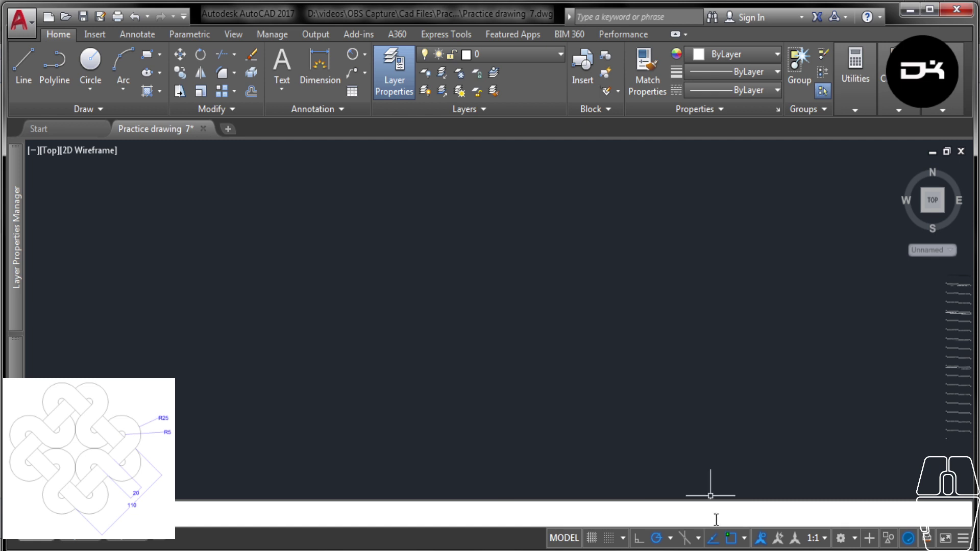
click(743, 538)
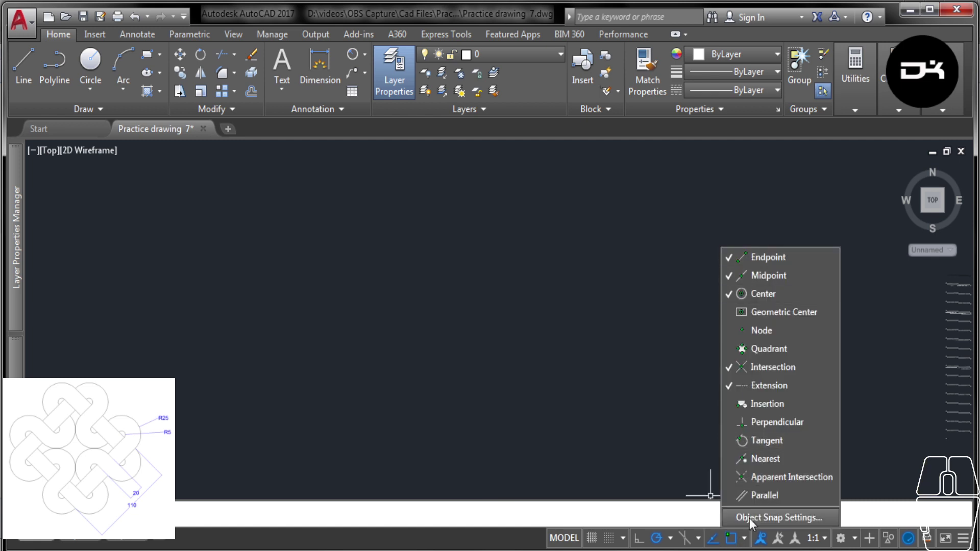
click(537, 404)
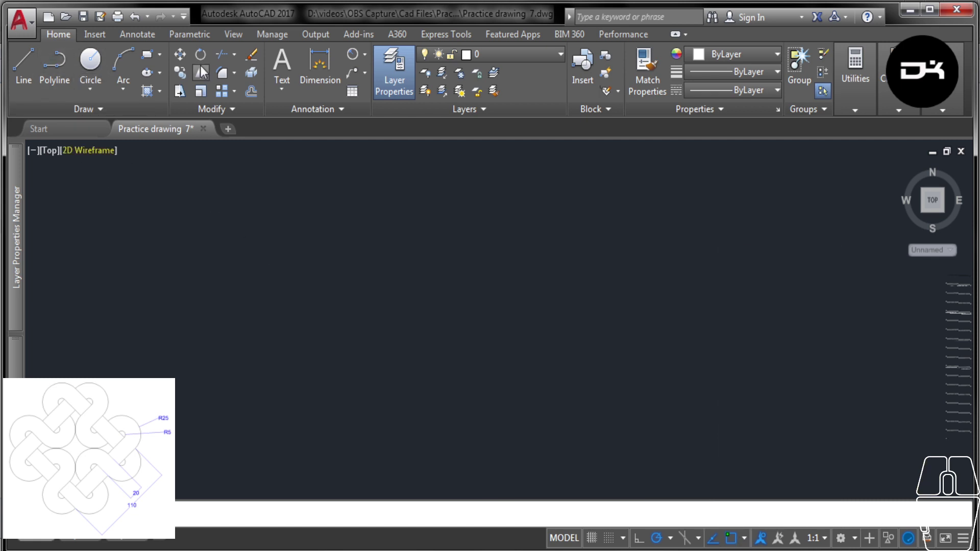
Draw a 110 by 110 square with the Rectangle command in the empty drawing area, and hide the UCS icon
click(155, 59)
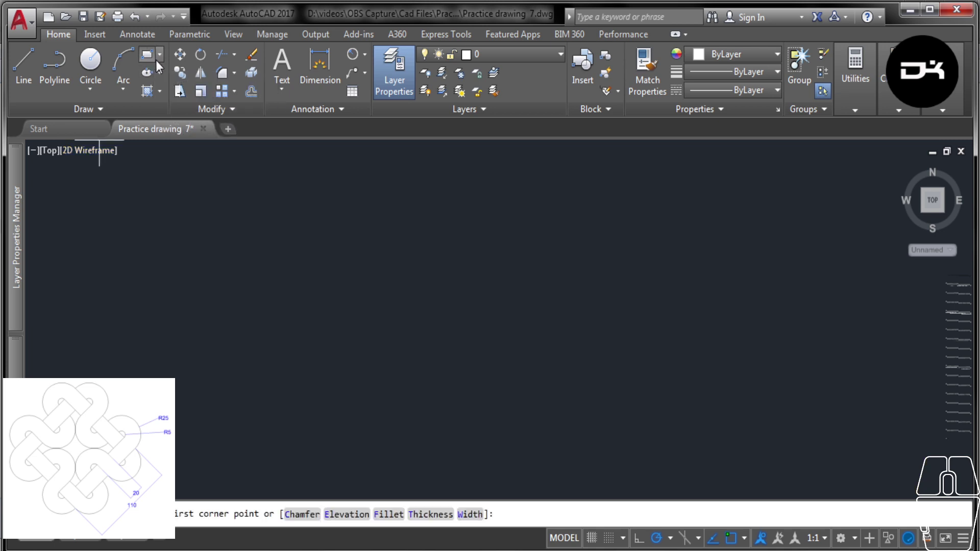
click(344, 328)
text(d)
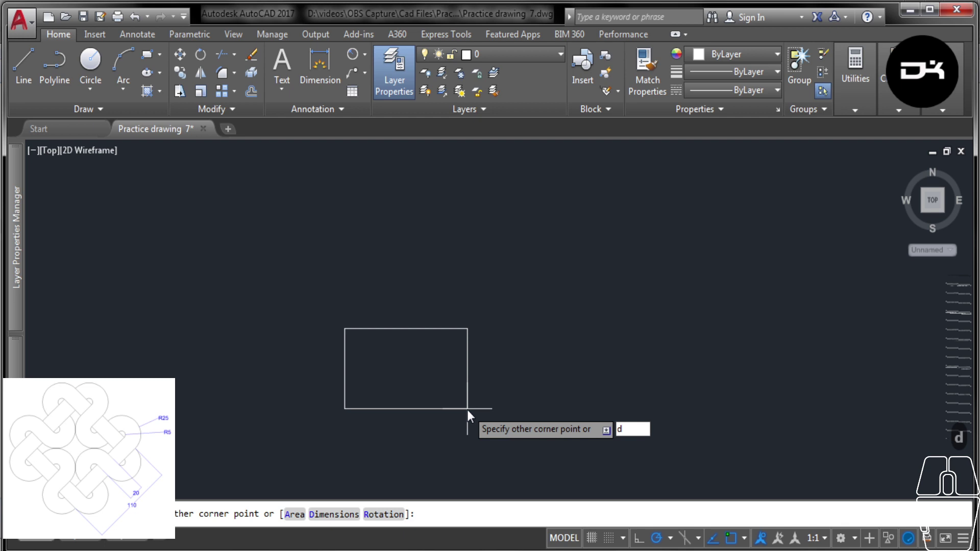
key(Return)
text(110)
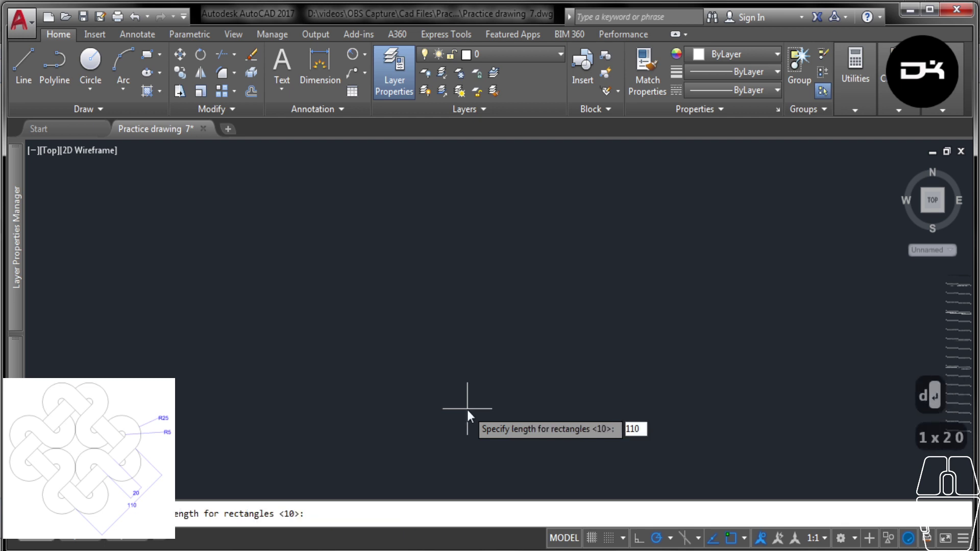
key(Return)
text(110)
key(Return)
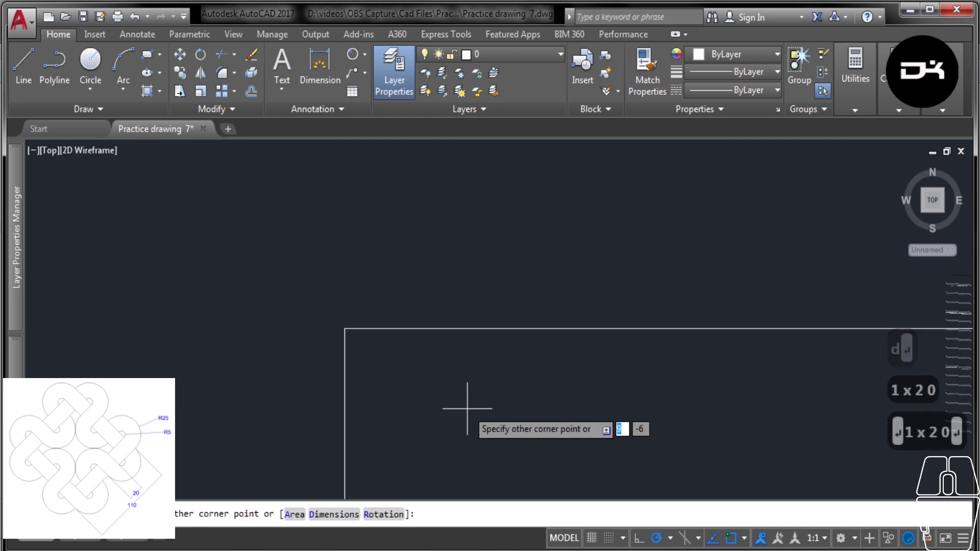
click(390, 330)
scroll(398, 323, down, 2)
scroll(449, 231, down, 5)
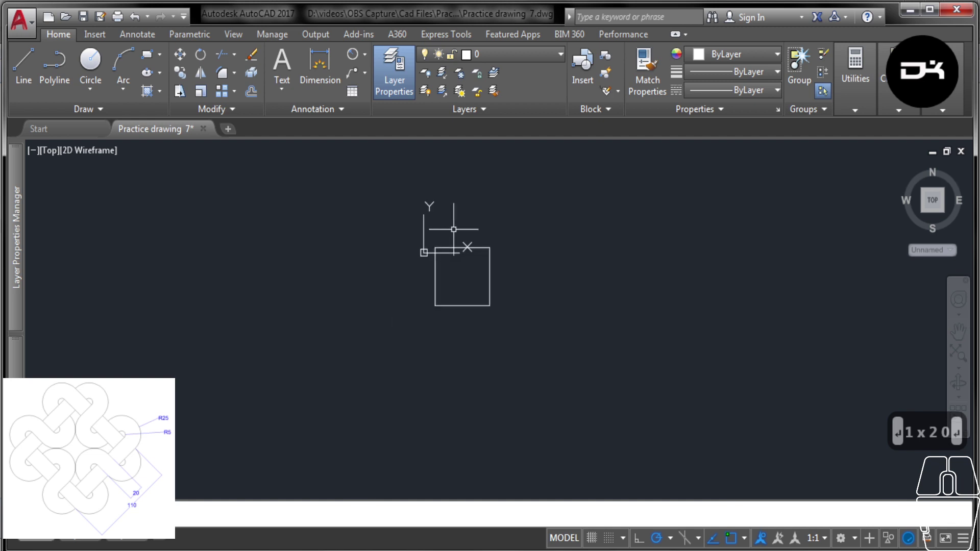
click(423, 253)
click(170, 398)
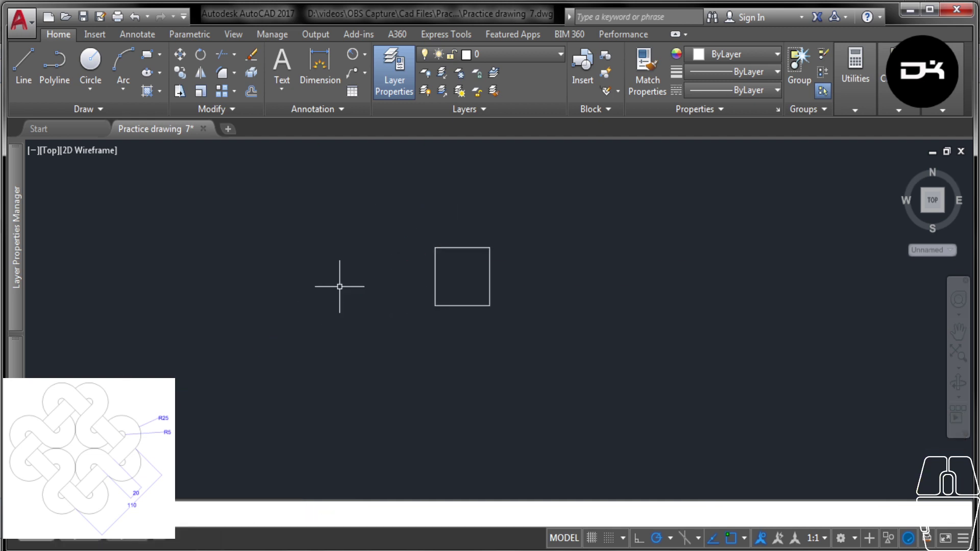
Offset the square 20 units inward
scroll(467, 217, up, 3)
scroll(472, 277, down, 1)
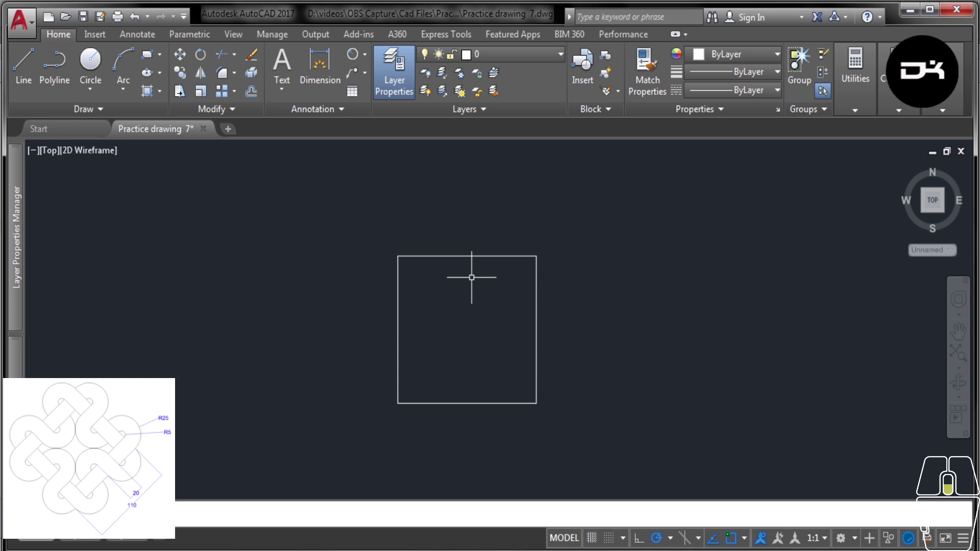
key(Return)
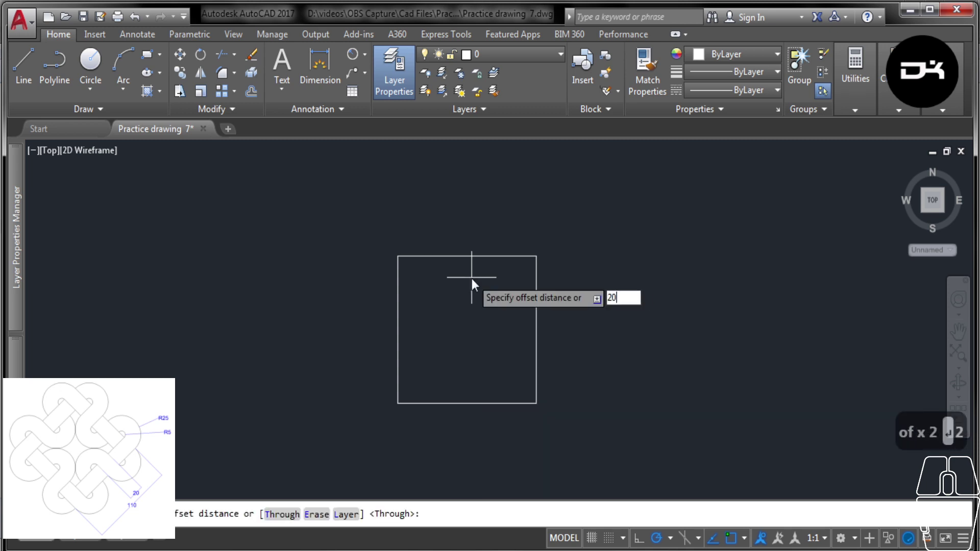
key(Return)
click(472, 256)
click(494, 300)
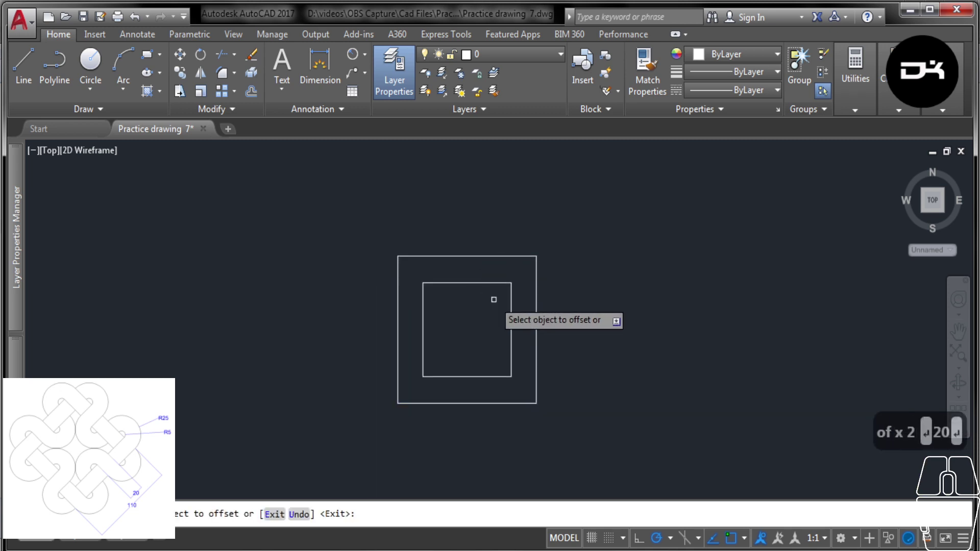
key(Escape)
Draw two concentric circles with radii 25 and 5 in the empty area to the left of the squares
click(90, 63)
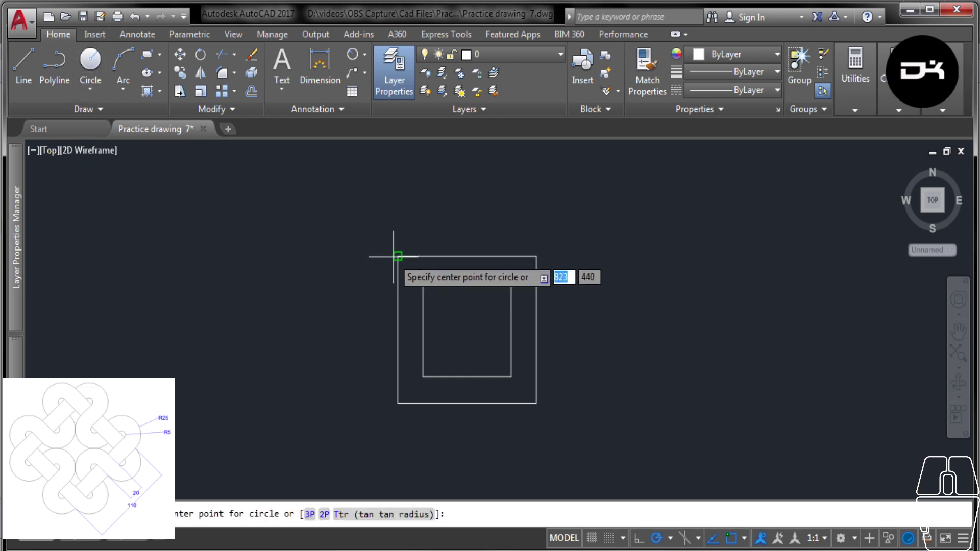
click(188, 299)
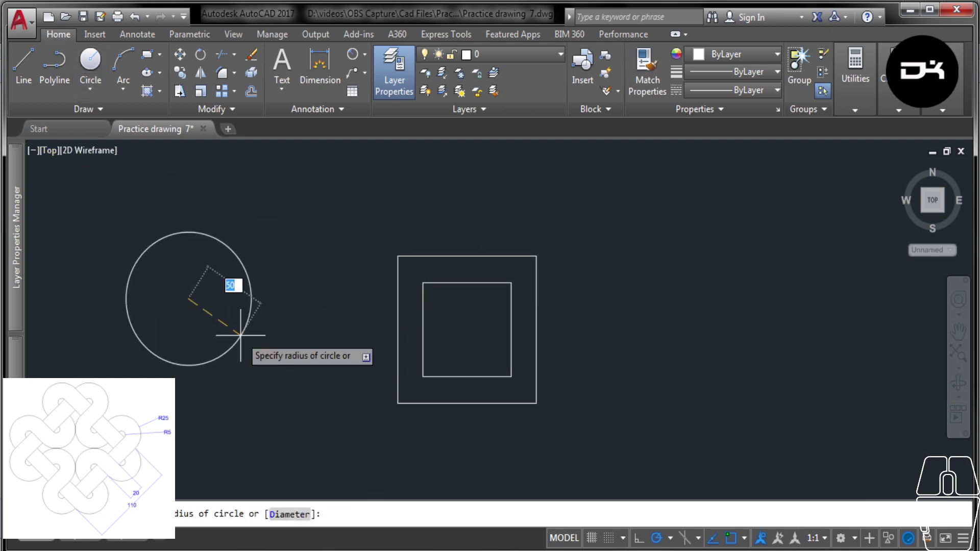
key(Return)
key(Return)
click(189, 300)
text(25)
key(Return)
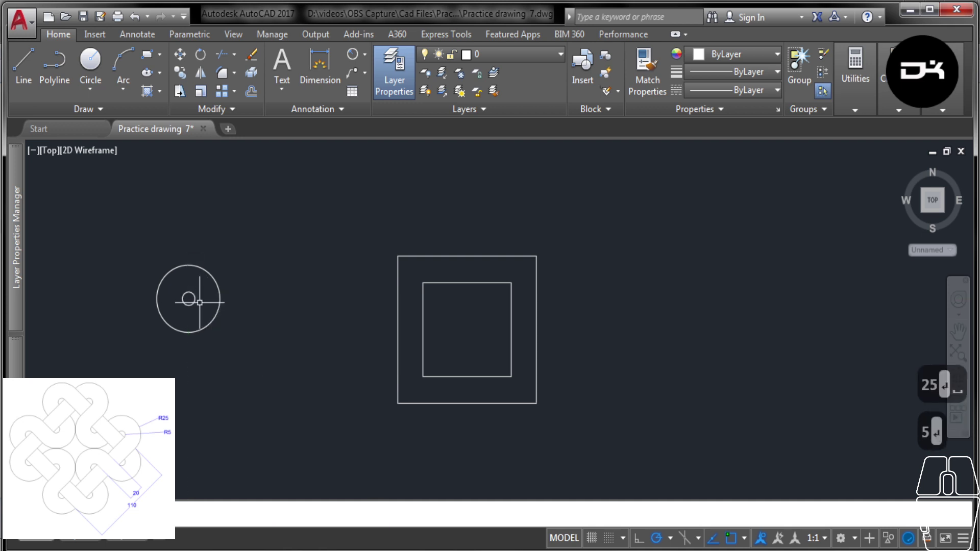
click(262, 358)
click(138, 236)
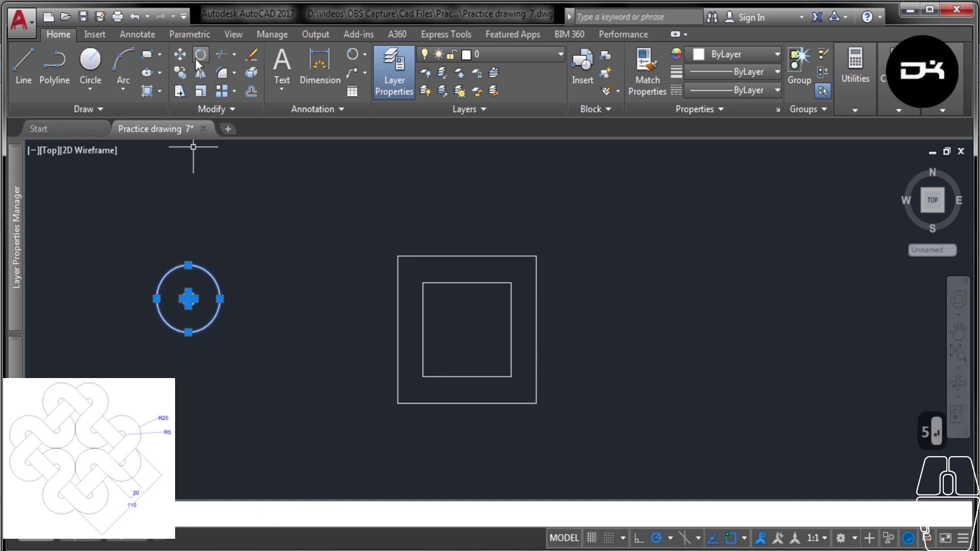
click(179, 55)
click(188, 299)
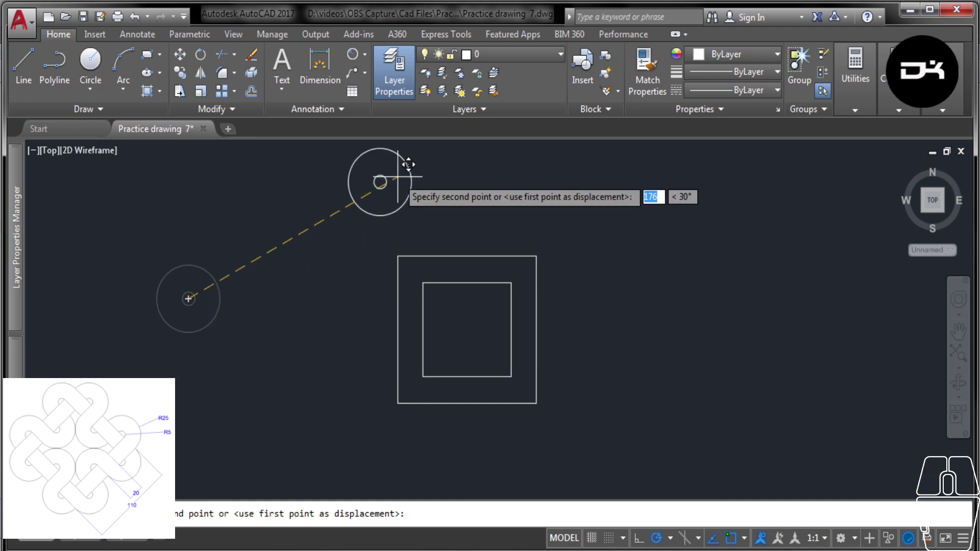
key(Escape)
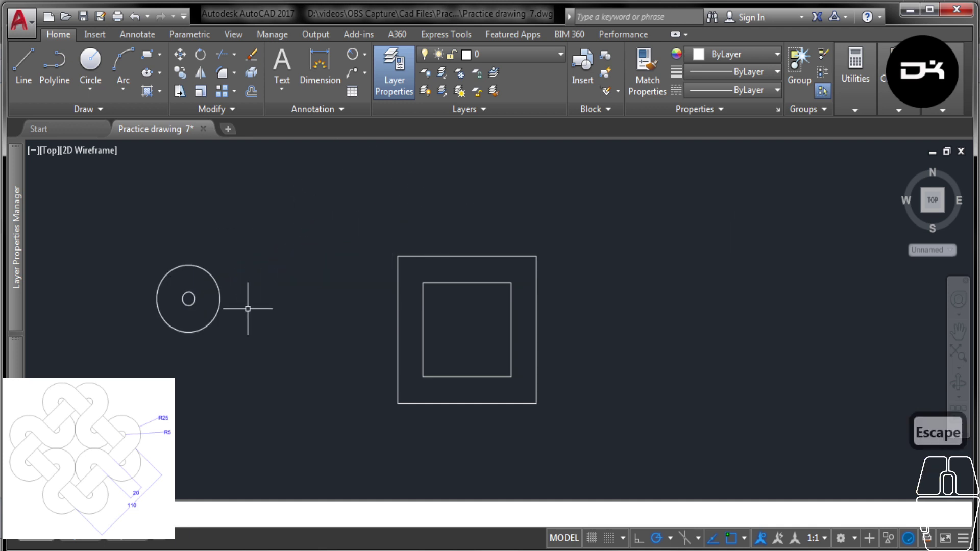
key(ctrl+a)
click(251, 306)
key(Escape)
key(Escape)
Move both circles so that the large circle's left quadrant lies on the outer square's upper-left corner
click(262, 371)
click(146, 258)
click(180, 55)
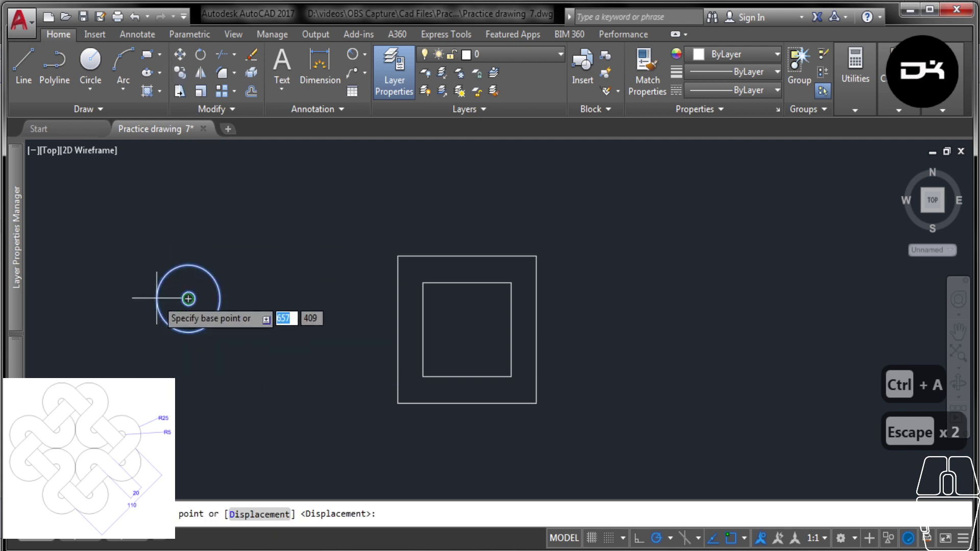
click(189, 298)
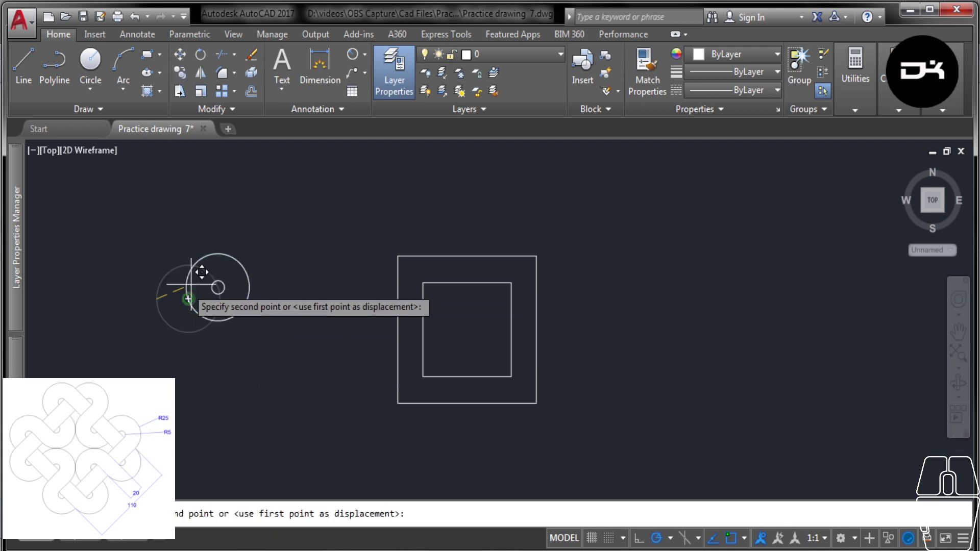
click(397, 256)
Trim away the lower halves of both circles below the outer square's top edge, using all objects as cutting edges
scroll(439, 241, up, 2)
scroll(393, 241, up, 2)
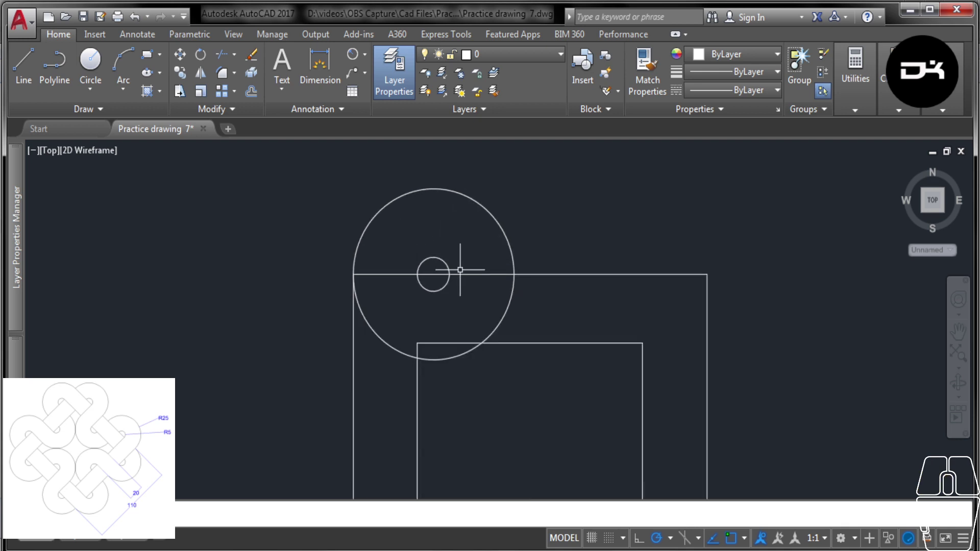
key(ctrl+a)
text(tr)
key(Return)
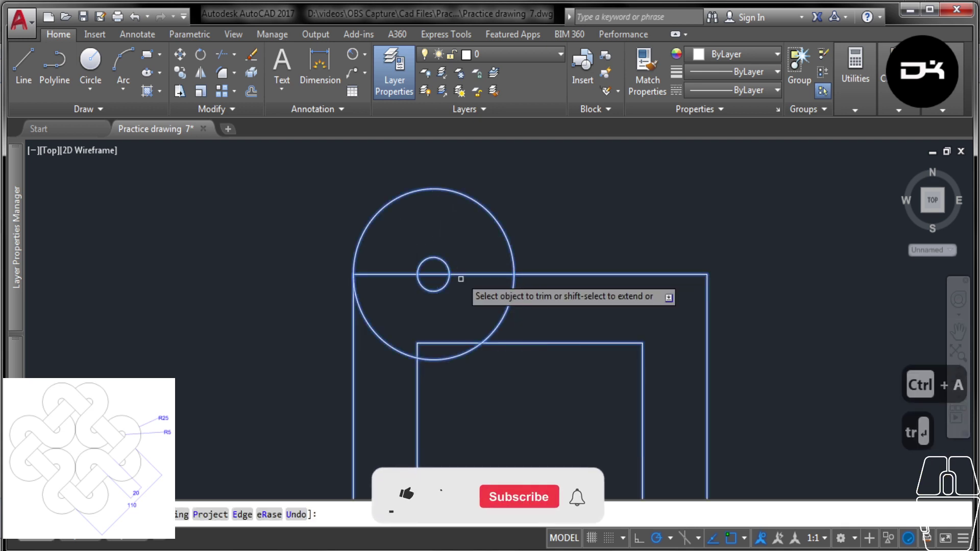
click(501, 313)
click(386, 319)
click(445, 286)
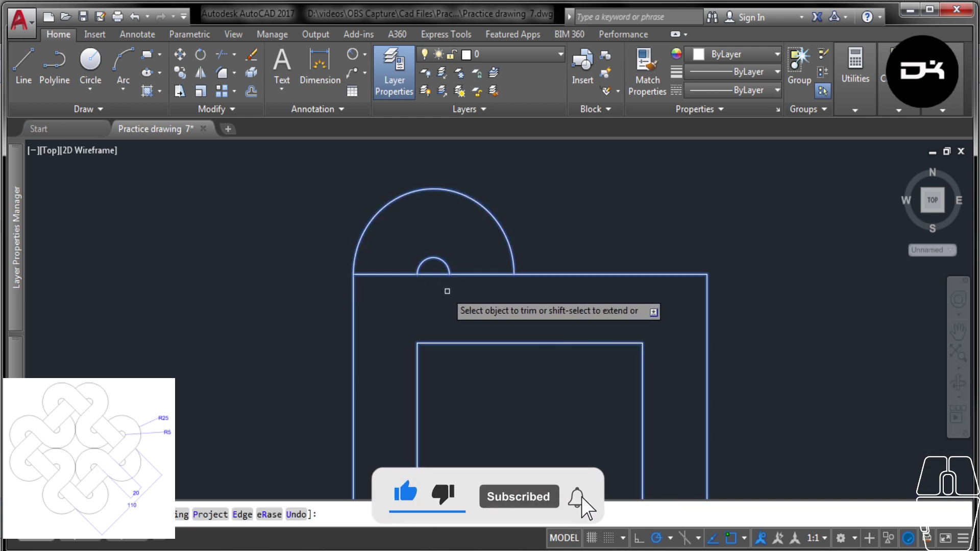
key(Escape)
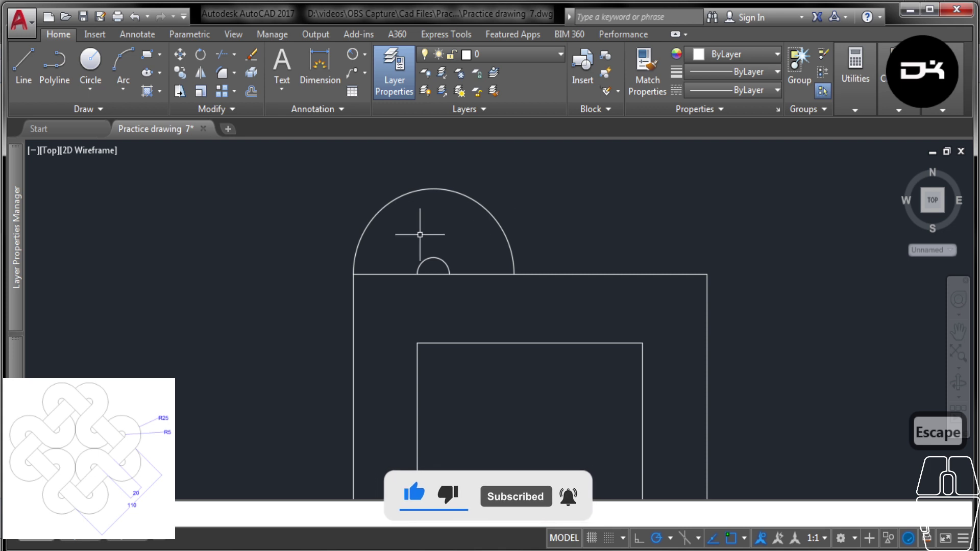
Copy both upper arcs so the large arc's right end meets the outer square's upper-right corner, and place a second copy inside the inner square
click(532, 239)
click(402, 261)
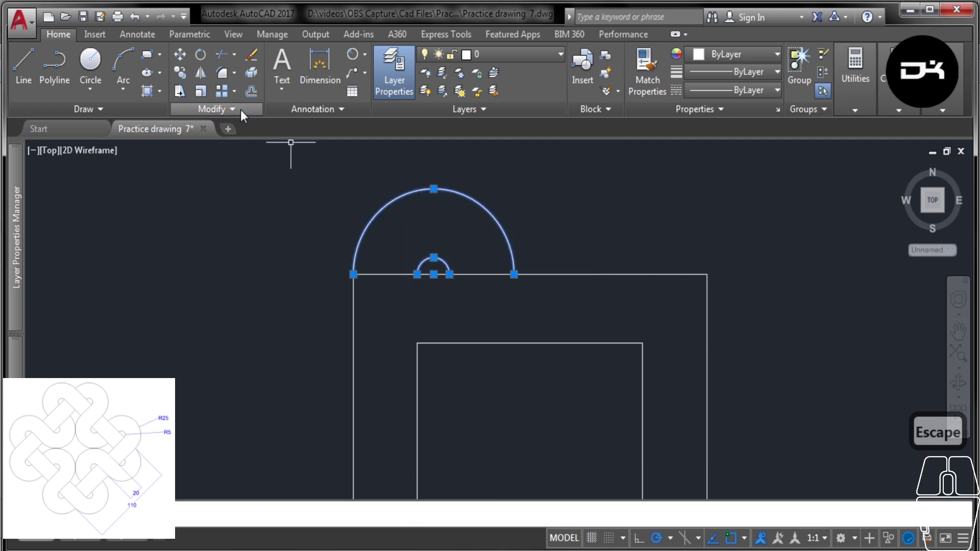
click(181, 74)
click(514, 274)
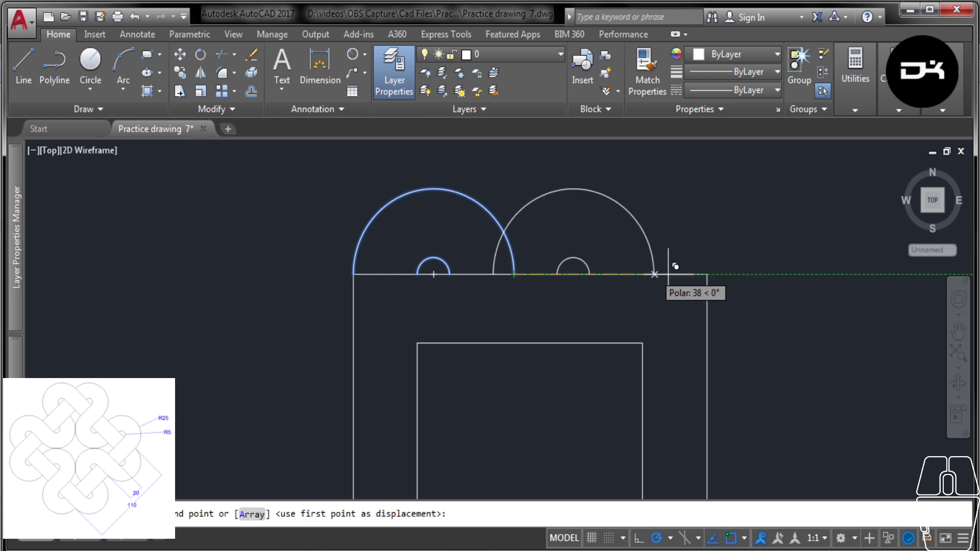
click(706, 274)
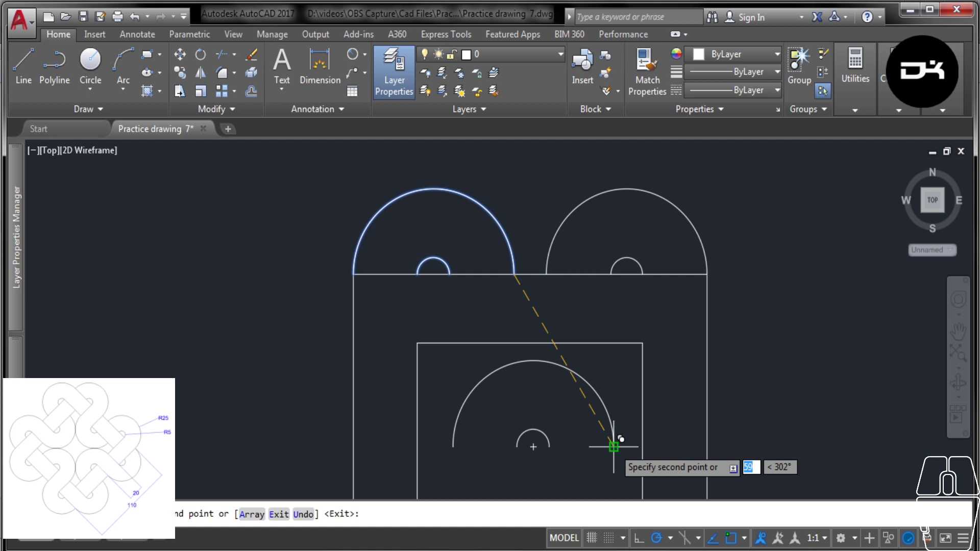
click(614, 446)
key(Return)
Mirror the two arcs inside the inner square across a horizontal line through their centre, erasing the source arcs
click(615, 406)
click(492, 437)
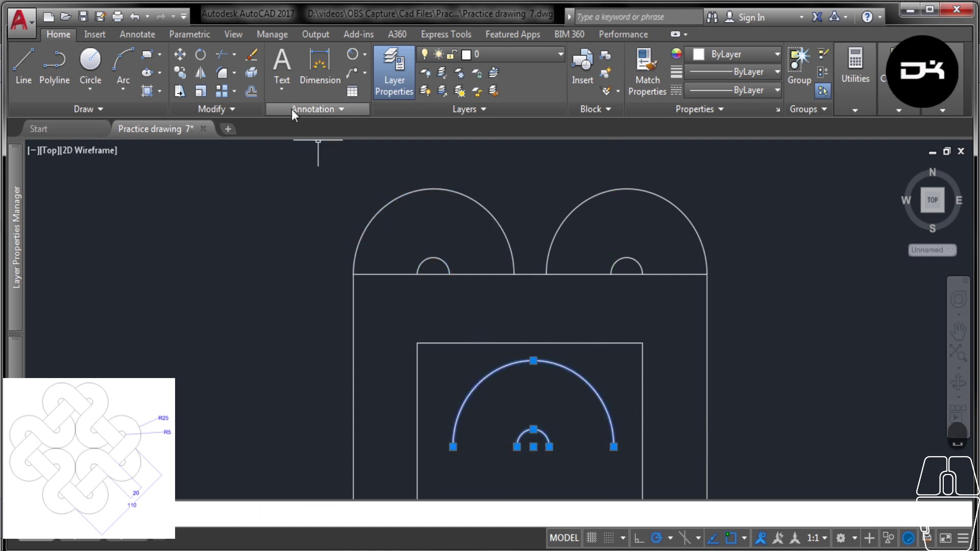
click(200, 75)
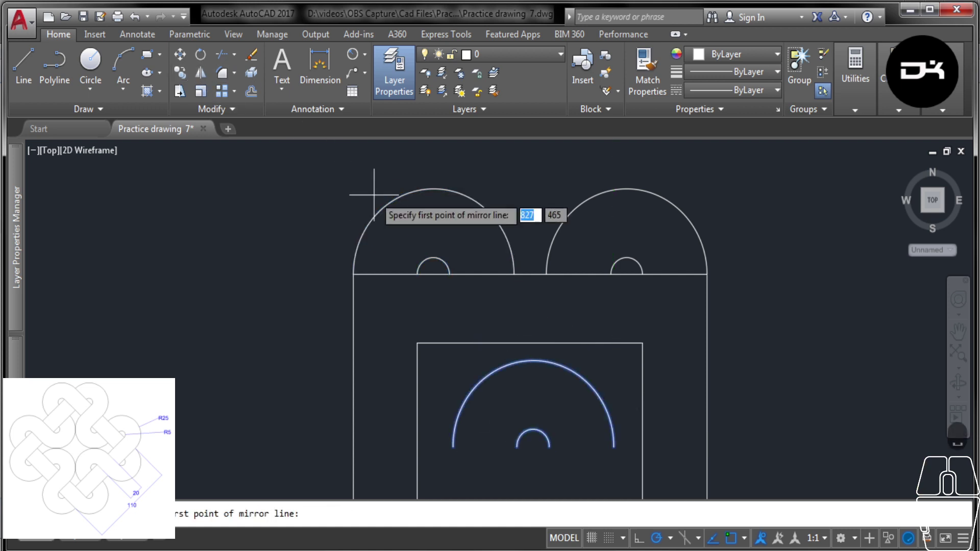
click(533, 446)
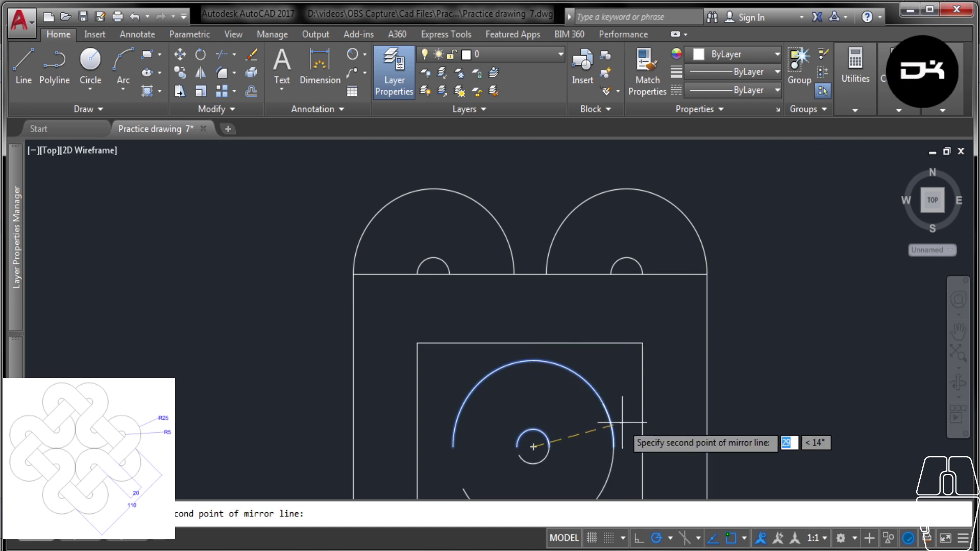
click(623, 443)
click(657, 485)
Move the two flipped arcs by their common centre onto the midpoint of the inner square's top edge
scroll(506, 348, down, 2)
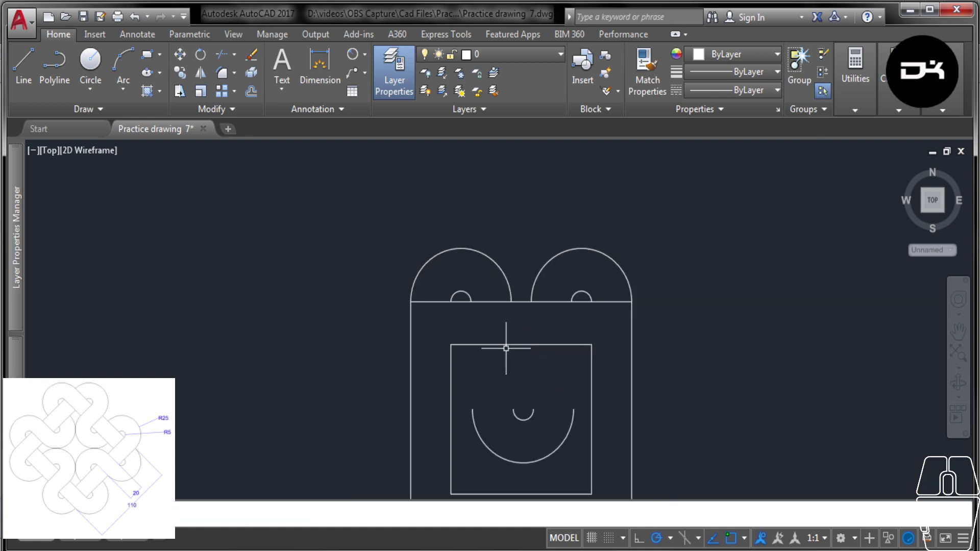
click(549, 459)
click(492, 404)
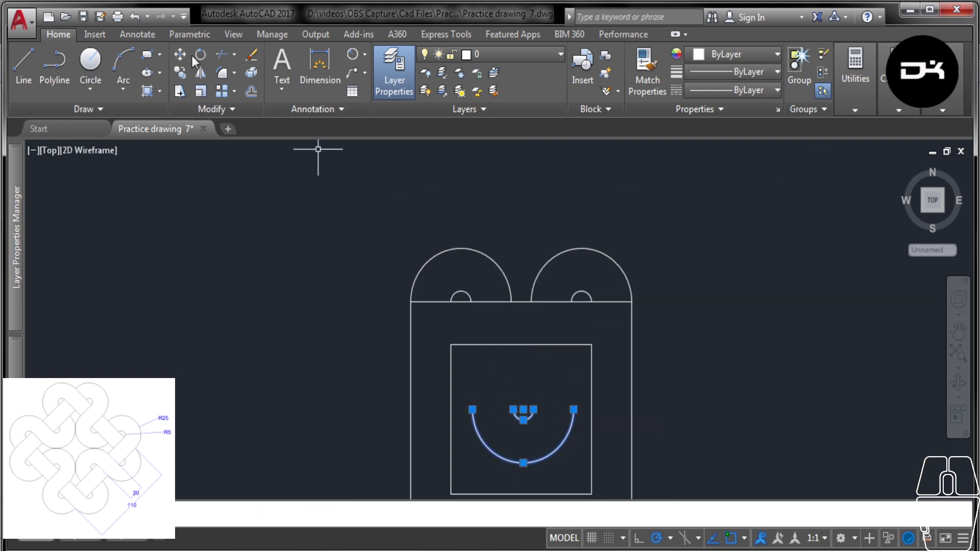
text(m)
key(Return)
scroll(586, 448, up, 4)
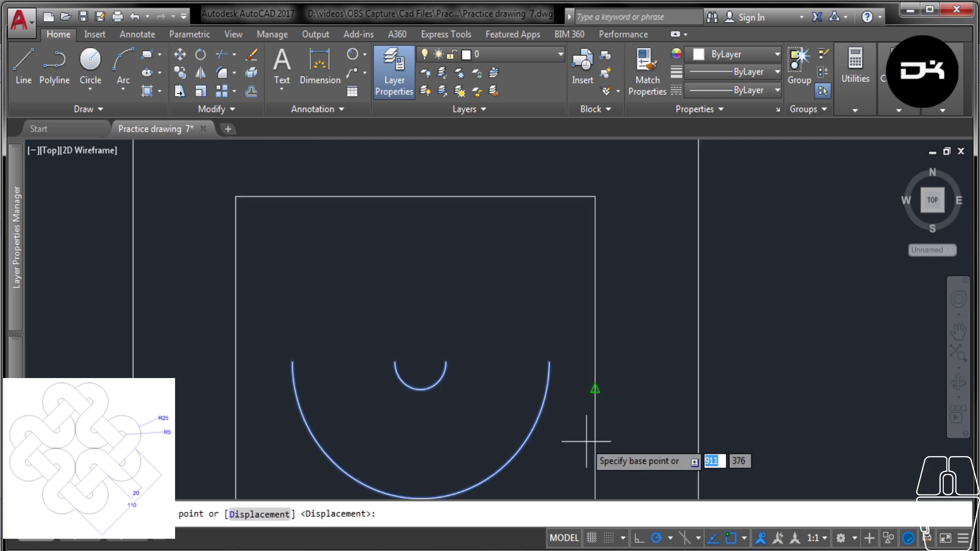
click(420, 360)
scroll(474, 362, down, 4)
scroll(461, 301, up, 4)
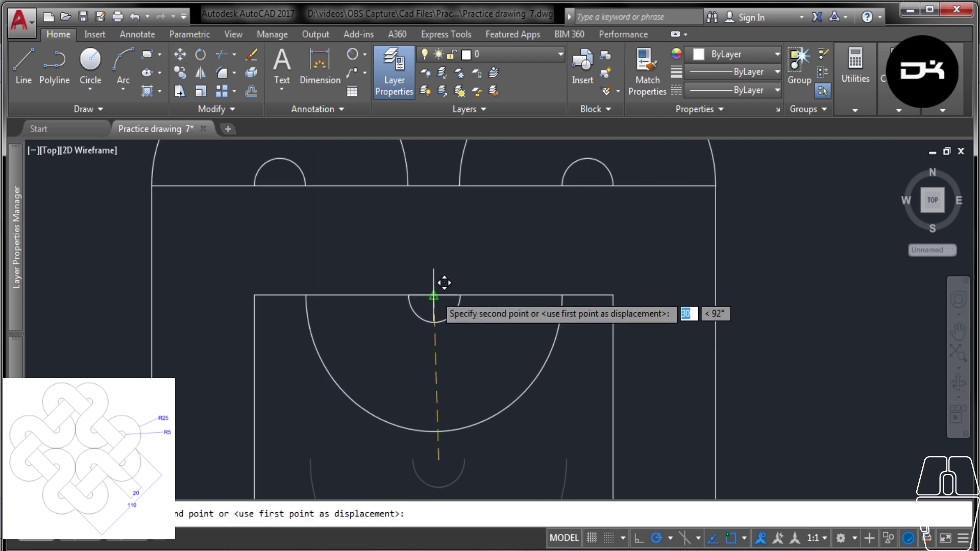
scroll(445, 240, up, 2)
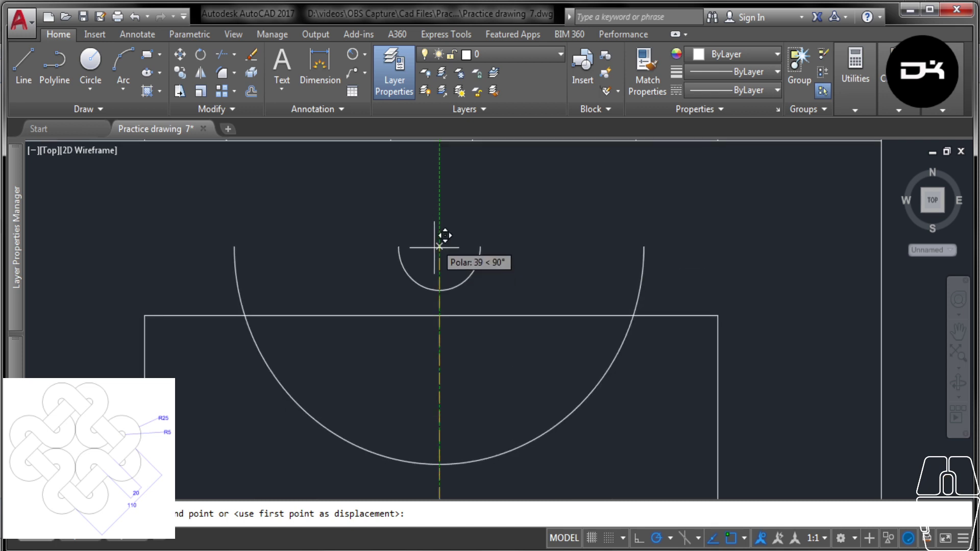
click(433, 316)
Draw two vertical lines joining the right ends of the upper-left arcs to the left ends of the flipped arcs on the inner square
scroll(429, 367, down, 4)
scroll(429, 359, up, 2)
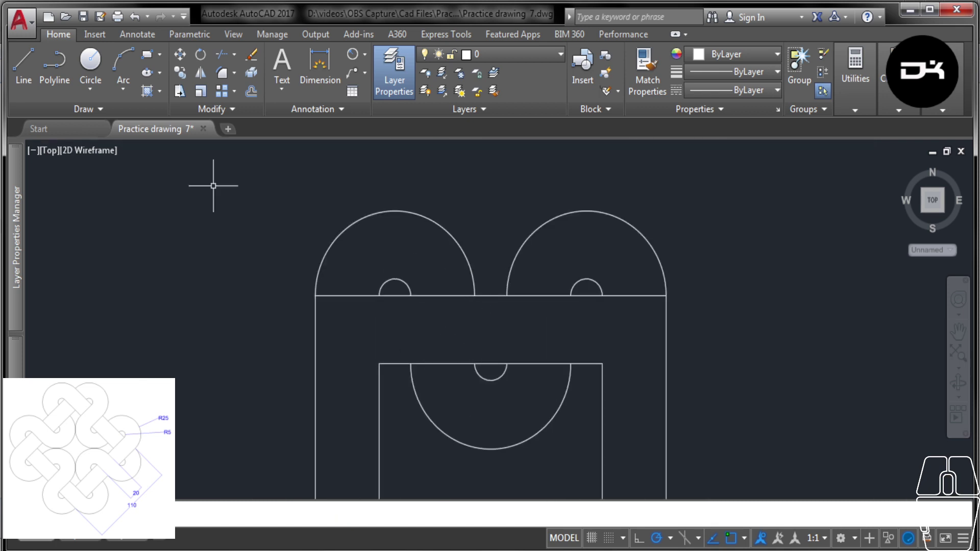
click(19, 60)
click(411, 295)
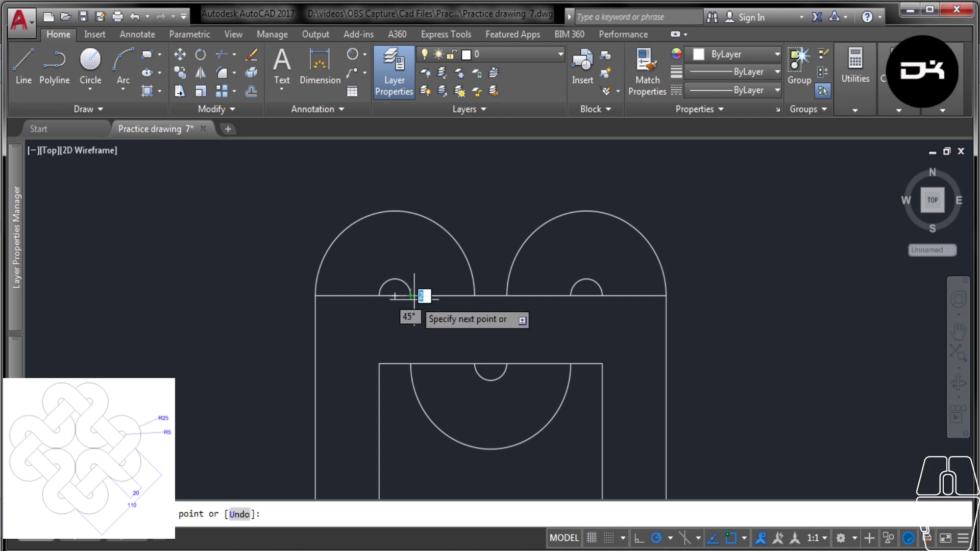
click(411, 363)
key(space)
key(space)
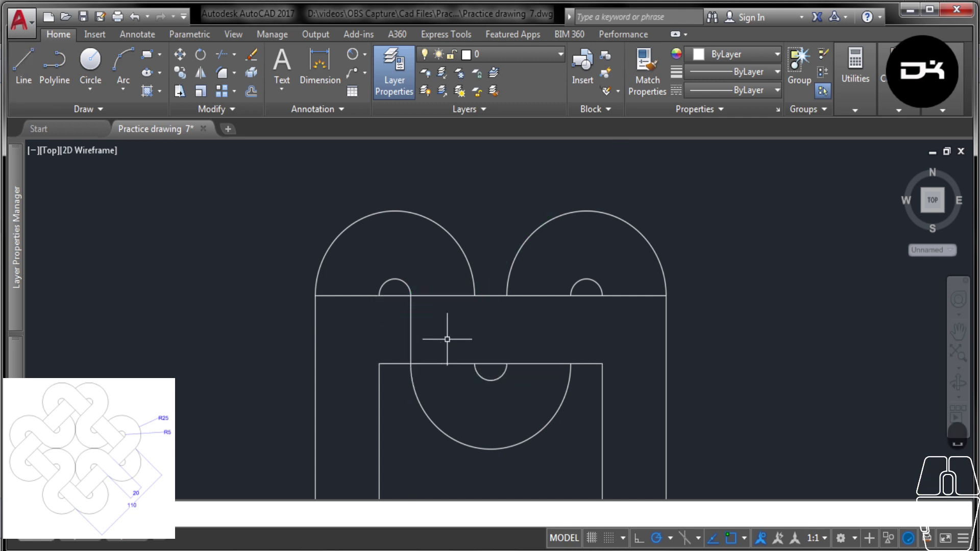
click(475, 295)
click(474, 363)
key(space)
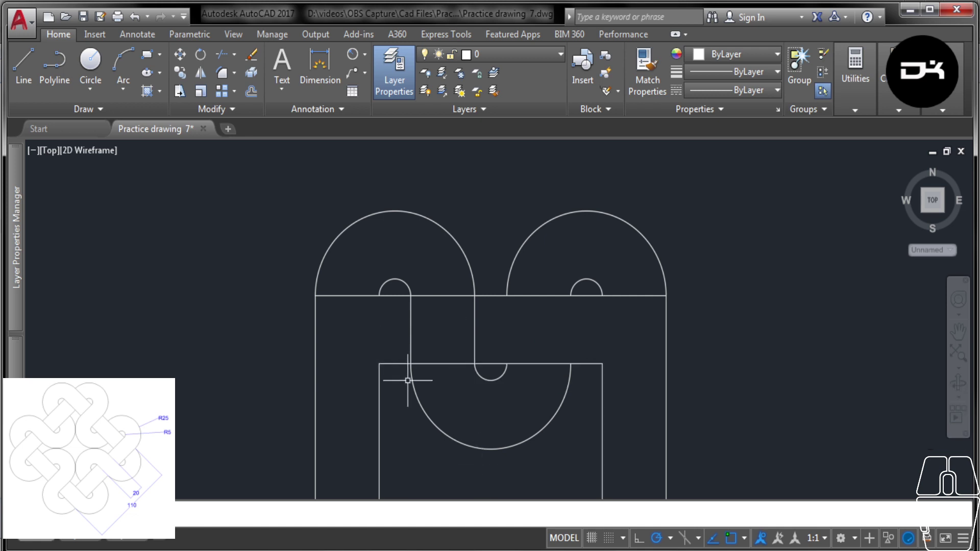
Draw a horizontal line from the inner square's upper-left corner to the outer square's left edge
click(35, 65)
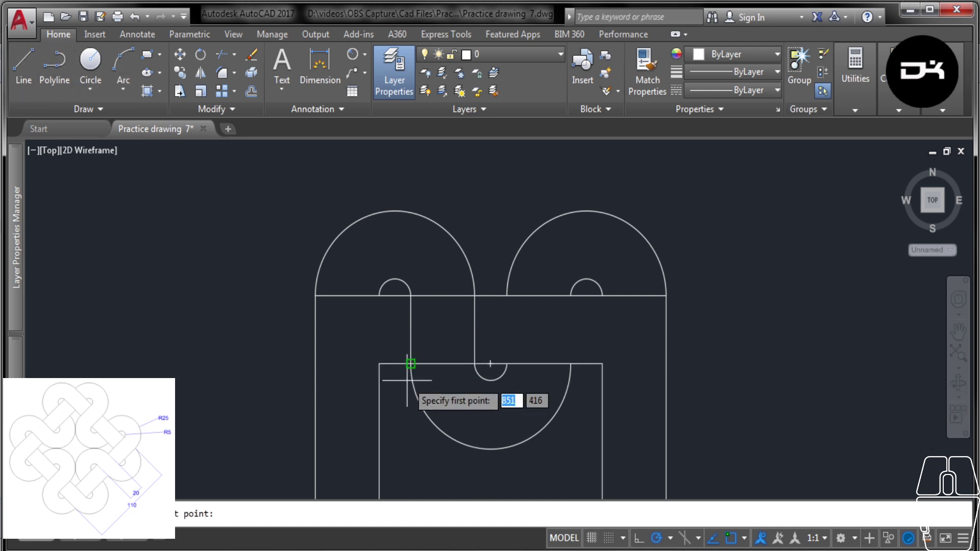
click(379, 363)
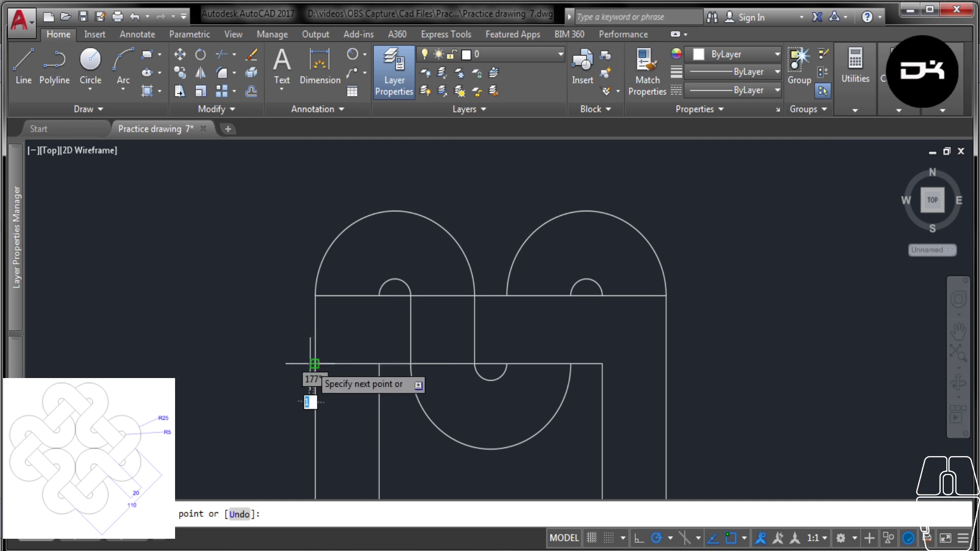
key(Escape)
key(Escape)
Copy all the arcs and connecting lines, without the squares, to empty areas right of, left of and below the squares
scroll(358, 163, down, 2)
drag(299, 168, 633, 352)
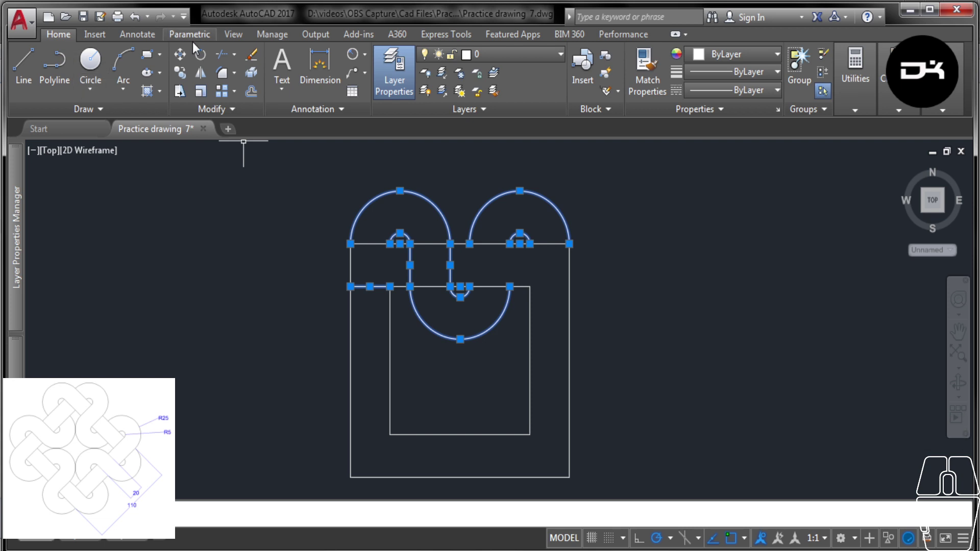
click(179, 73)
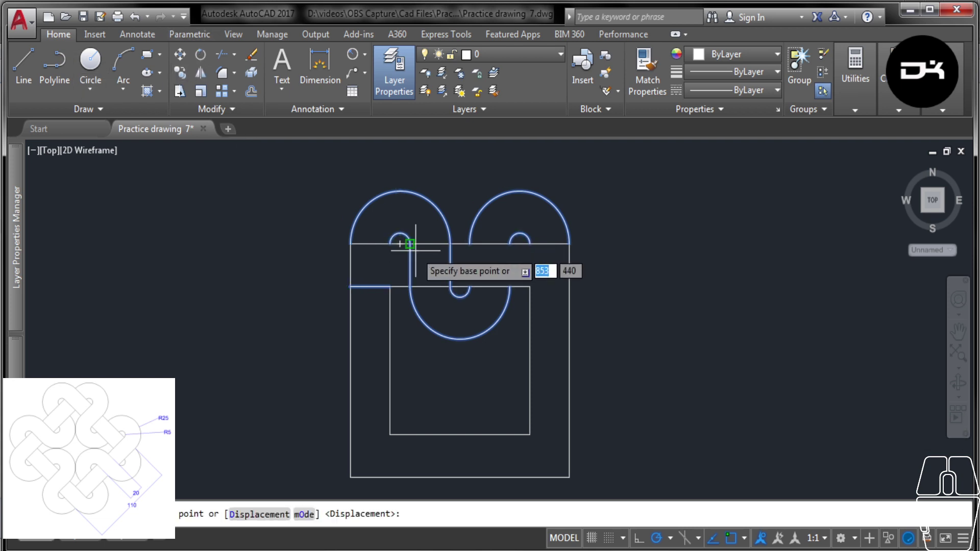
click(461, 287)
click(751, 401)
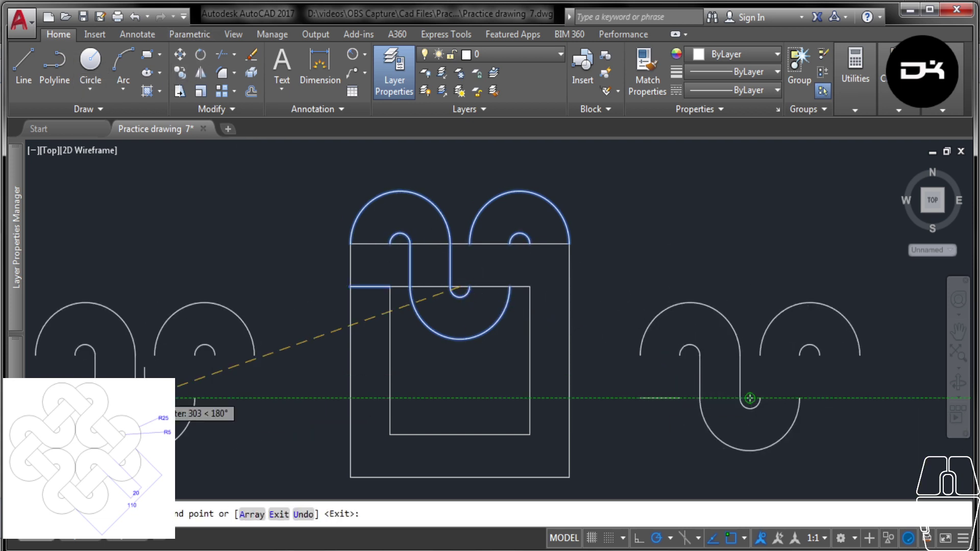
click(208, 401)
scroll(389, 276, down, 2)
click(445, 481)
key(Return)
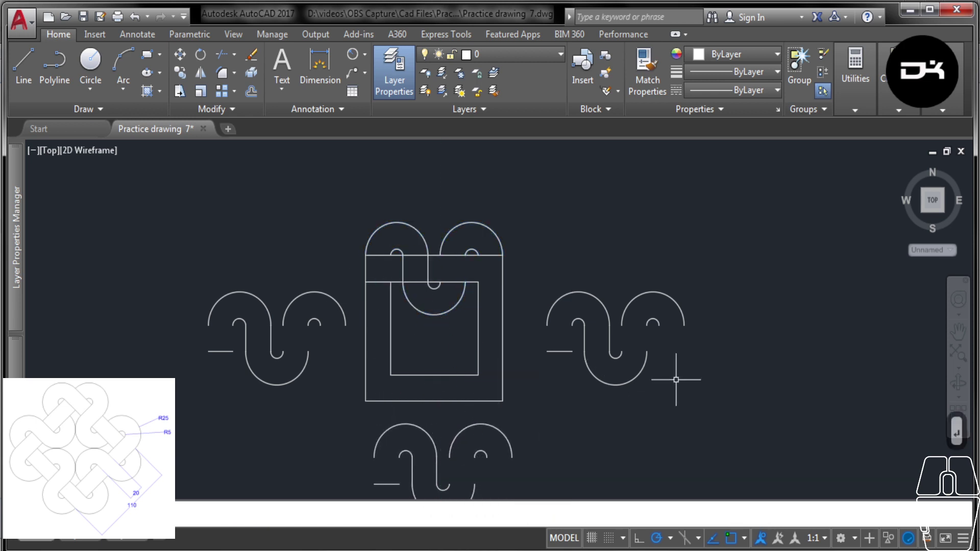
Rotate the copy to the right of the squares by 270 degrees about the midpoint of its right vertical line
click(757, 398)
click(524, 256)
click(201, 53)
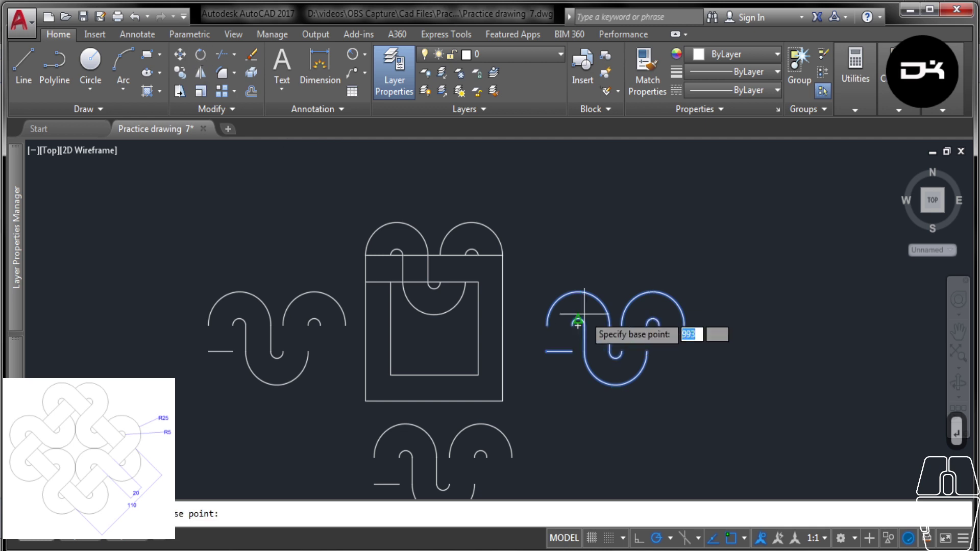
click(609, 338)
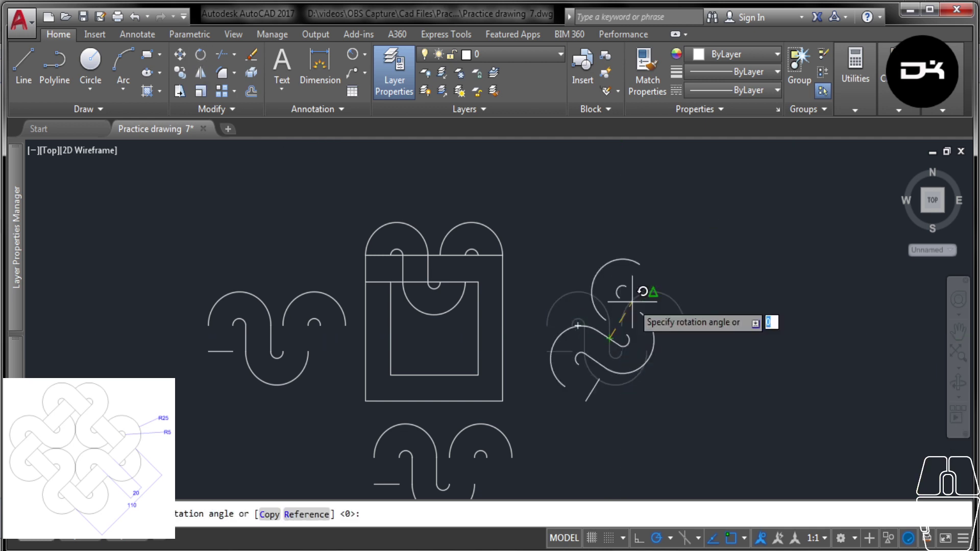
click(609, 435)
scroll(538, 294, down, 2)
click(551, 438)
click(420, 383)
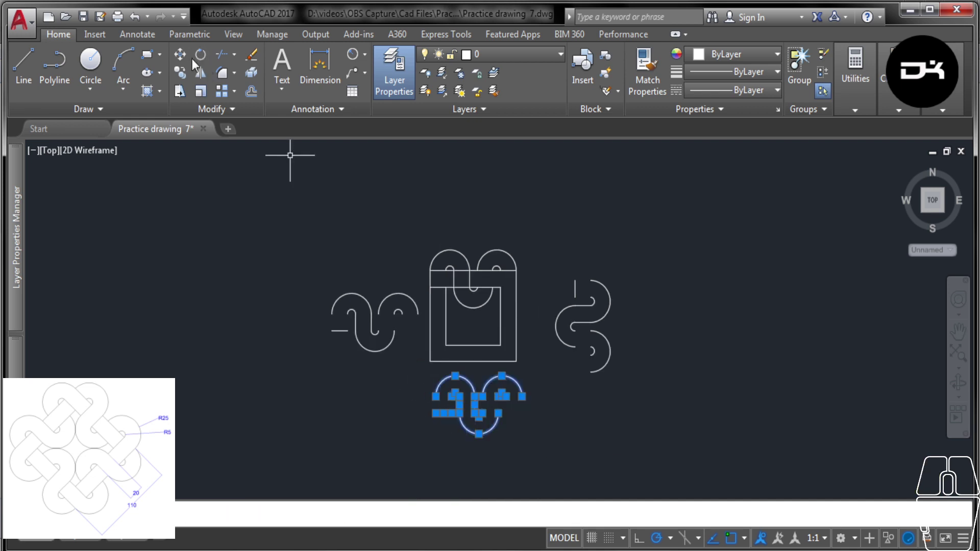
click(176, 74)
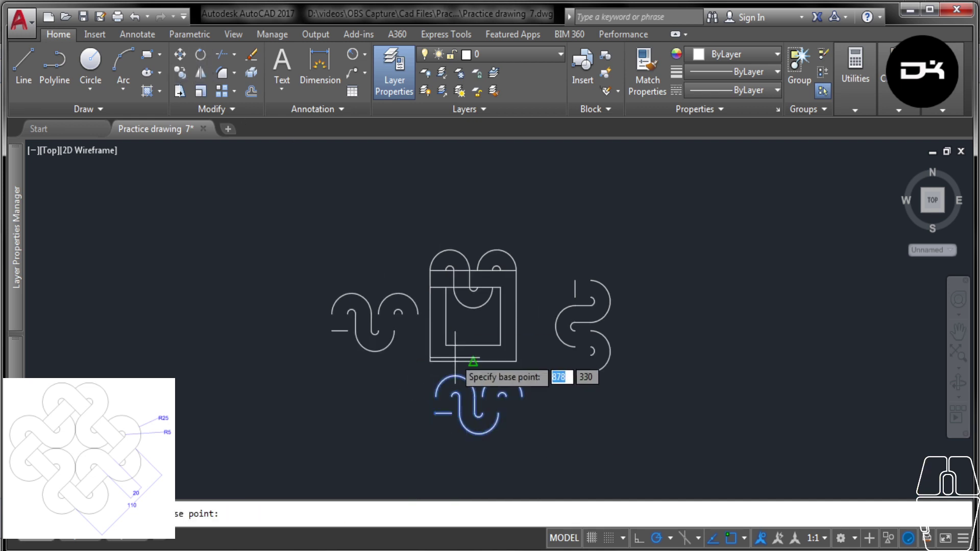
click(479, 413)
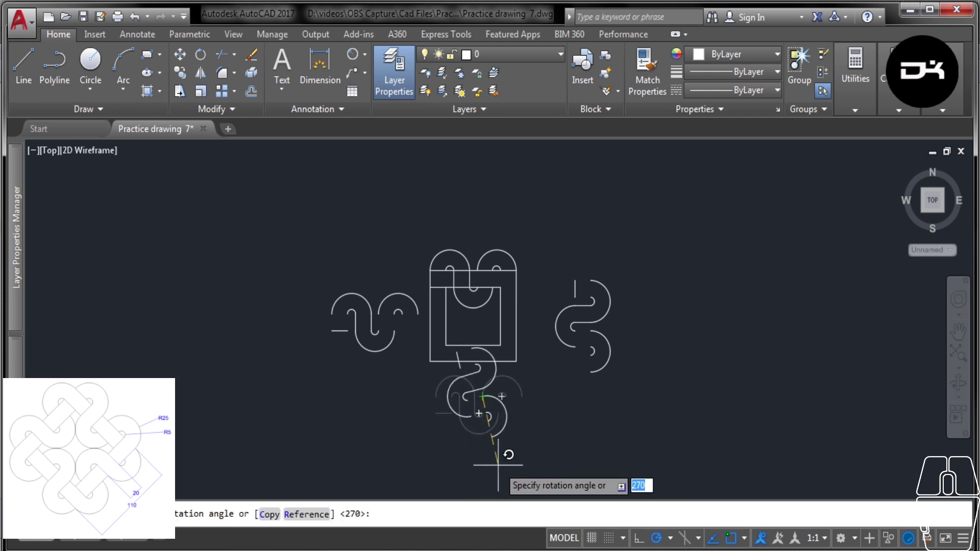
key(Escape)
Move the copy below the squares straight down to leave more space beneath the outer square
click(543, 431)
click(407, 368)
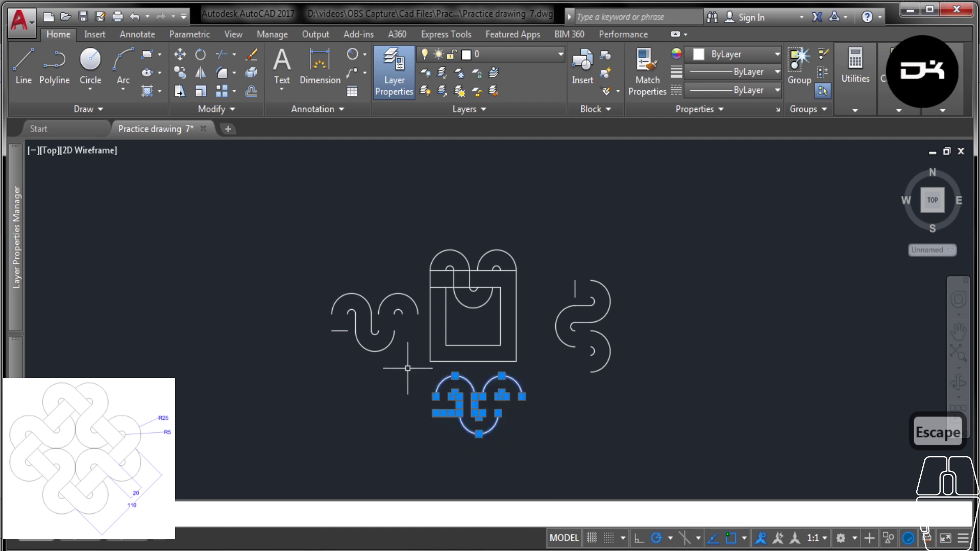
click(180, 54)
click(479, 413)
click(479, 460)
Rotate the copy below the squares by 180 degrees about the left end of its right large arc
scroll(482, 313, down, 2)
click(513, 454)
click(421, 378)
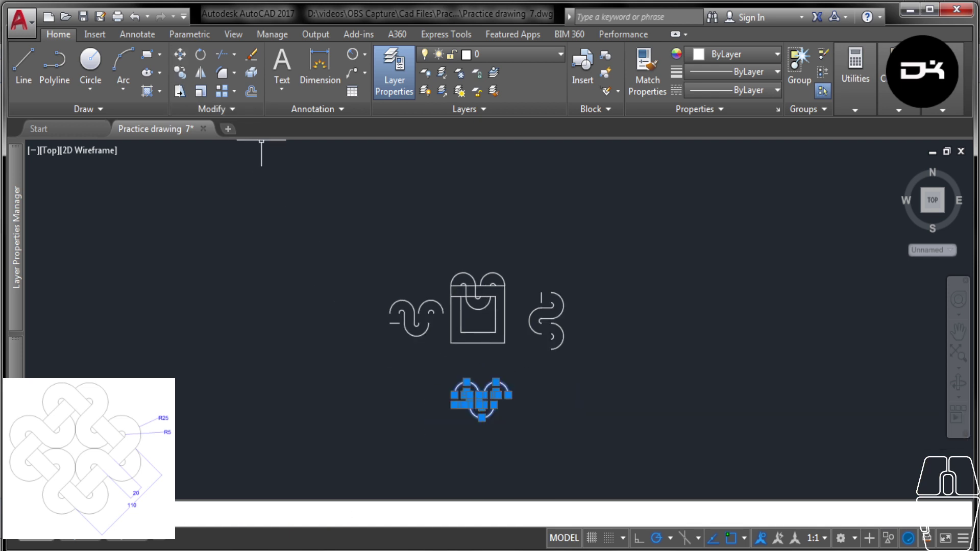
scroll(500, 452, up, 2)
click(202, 53)
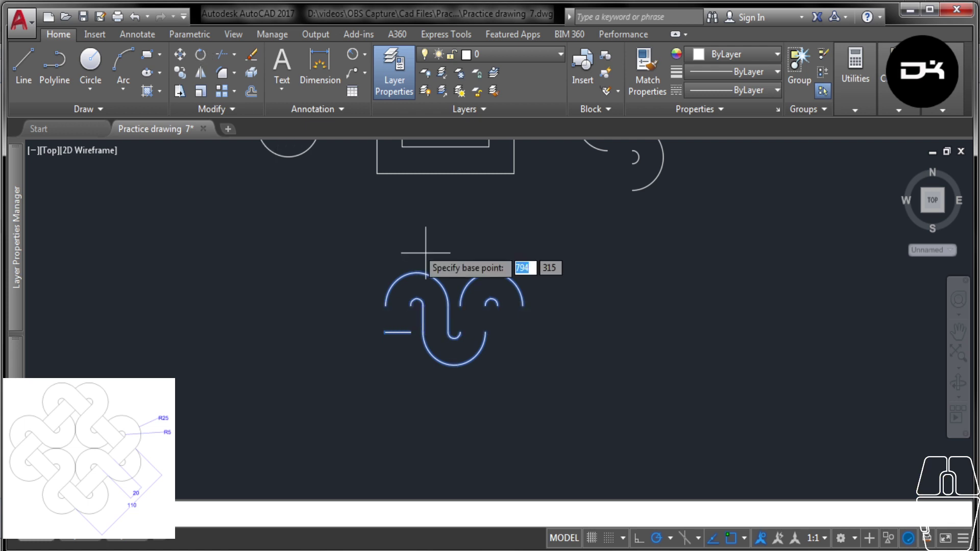
click(461, 306)
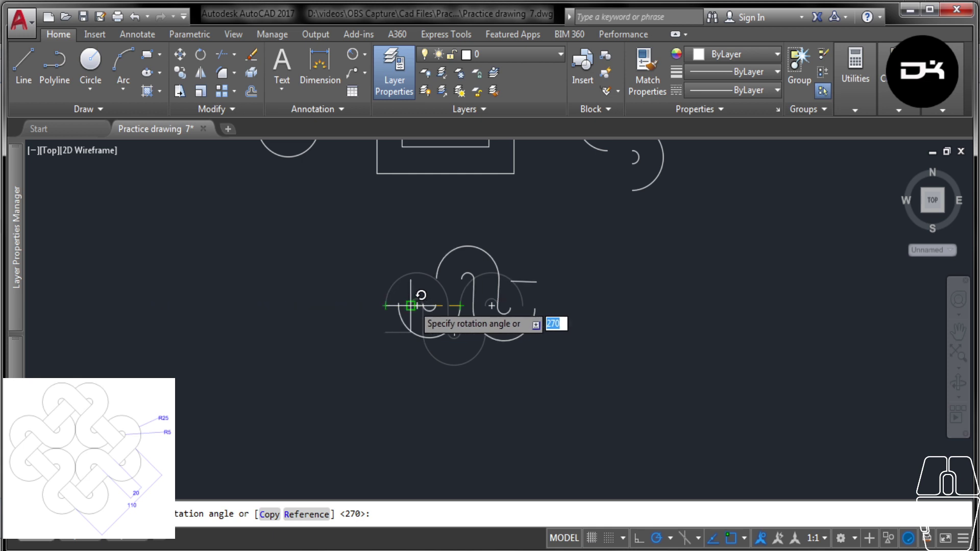
click(393, 306)
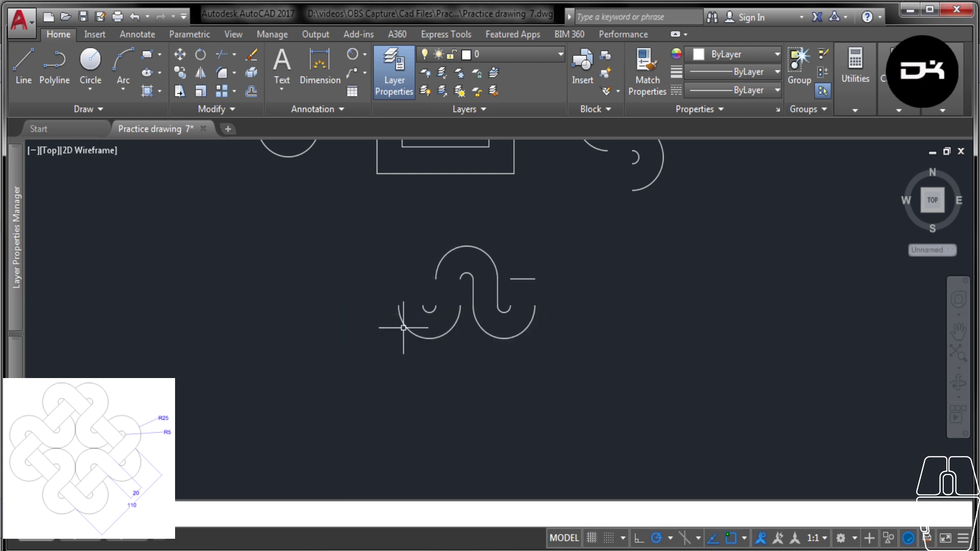
Rotate the copy beside the squares' left side a quarter turn counterclockwise about the left end of its right large arc
scroll(477, 372, down, 2)
scroll(385, 178, up, 3)
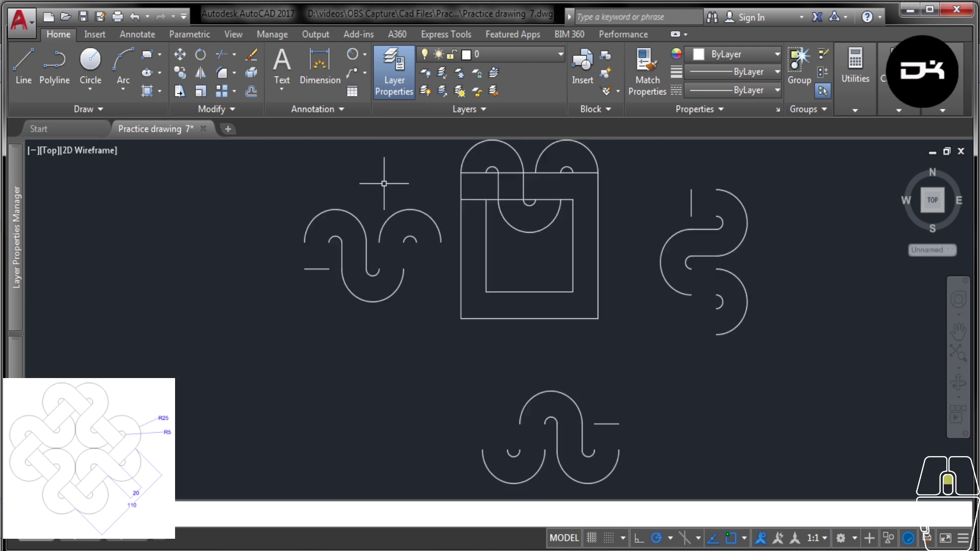
click(467, 411)
click(236, 225)
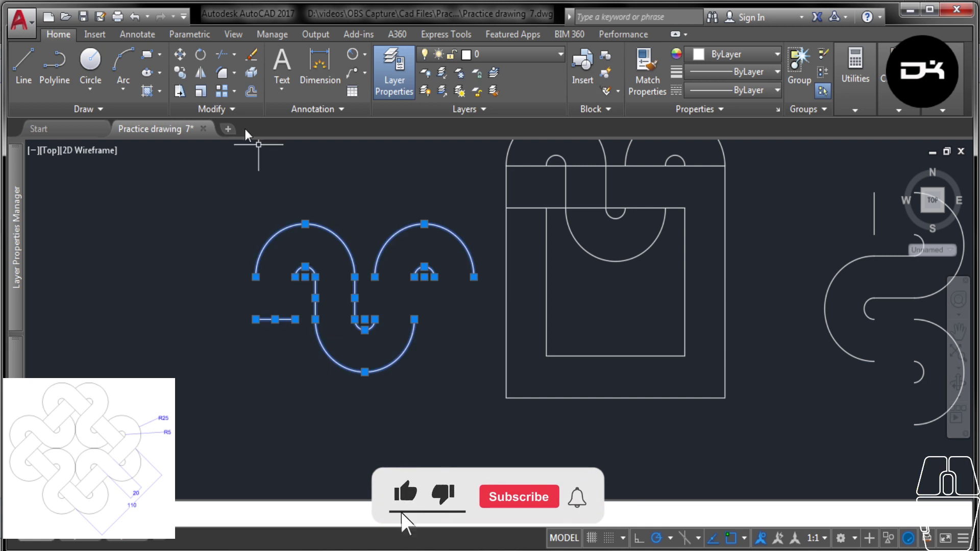
click(200, 54)
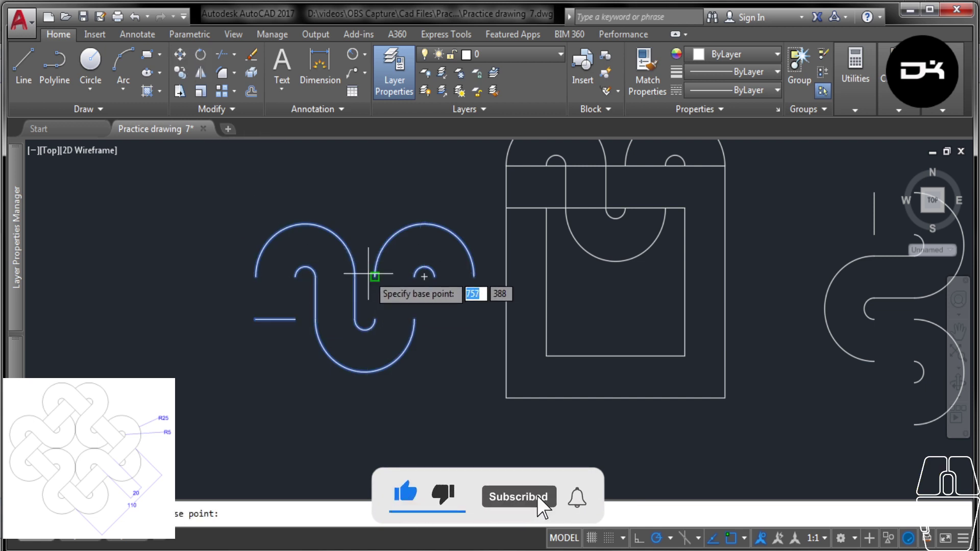
click(375, 277)
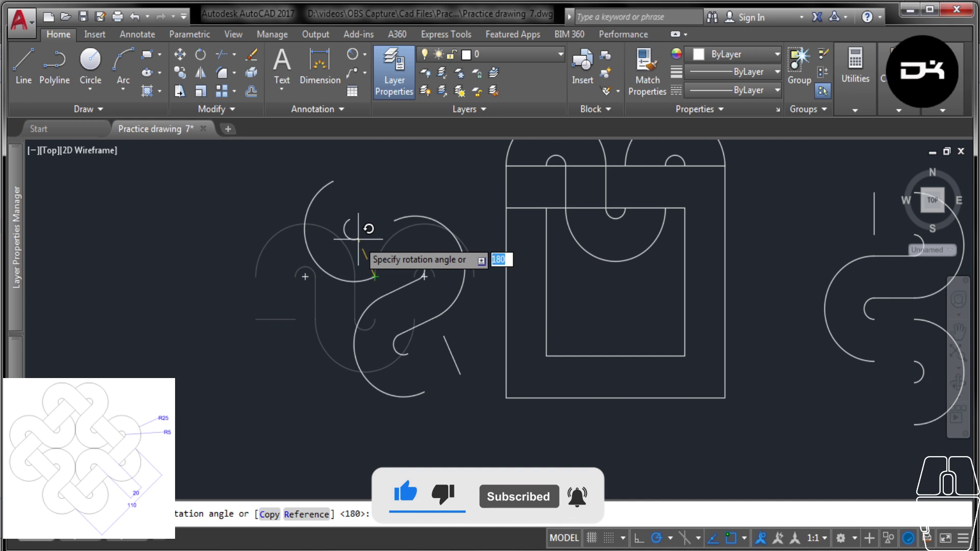
click(370, 240)
key(ctrl+z)
Move the left copy so the upper end of its upper large arc meets the outer square's upper-left corner
click(276, 214)
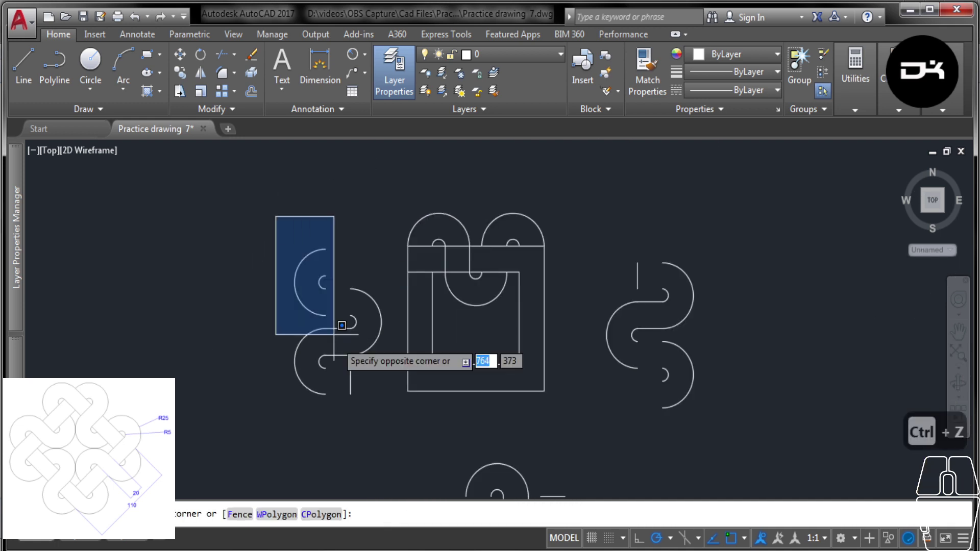
click(408, 449)
click(180, 54)
click(325, 249)
scroll(417, 246, up, 4)
click(352, 237)
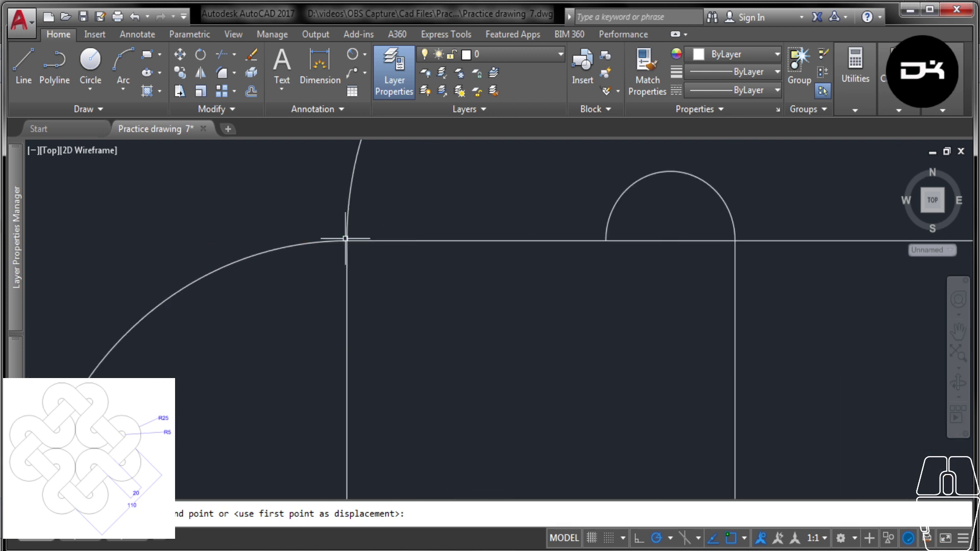
Move the right copy so the upper end of its upper large arc meets the outer square's upper-right corner
scroll(261, 230, down, 4)
click(606, 415)
click(449, 207)
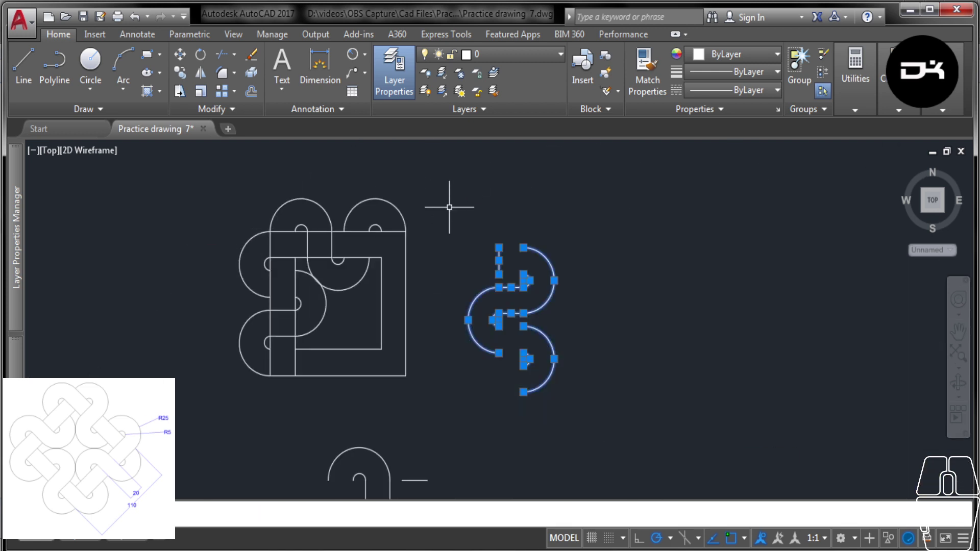
click(179, 54)
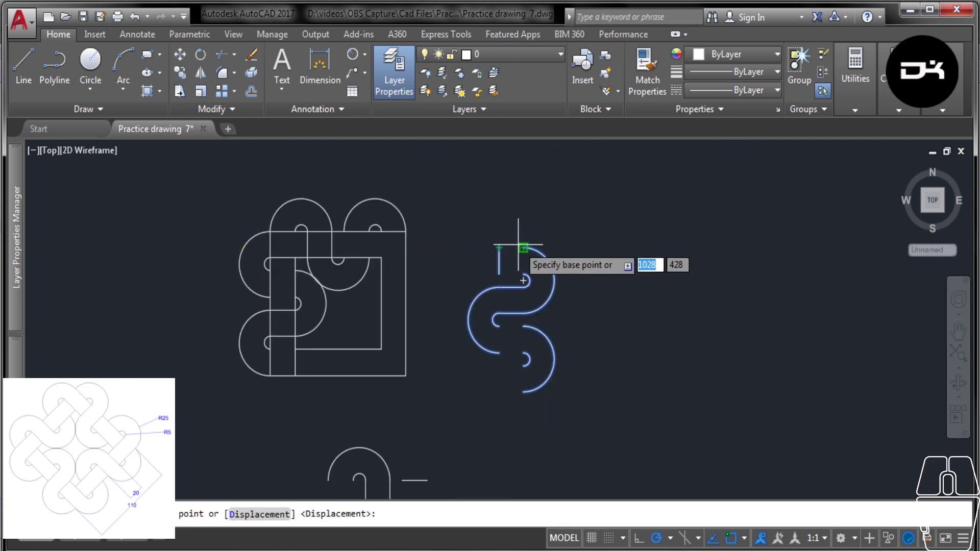
click(523, 247)
scroll(421, 241, up, 5)
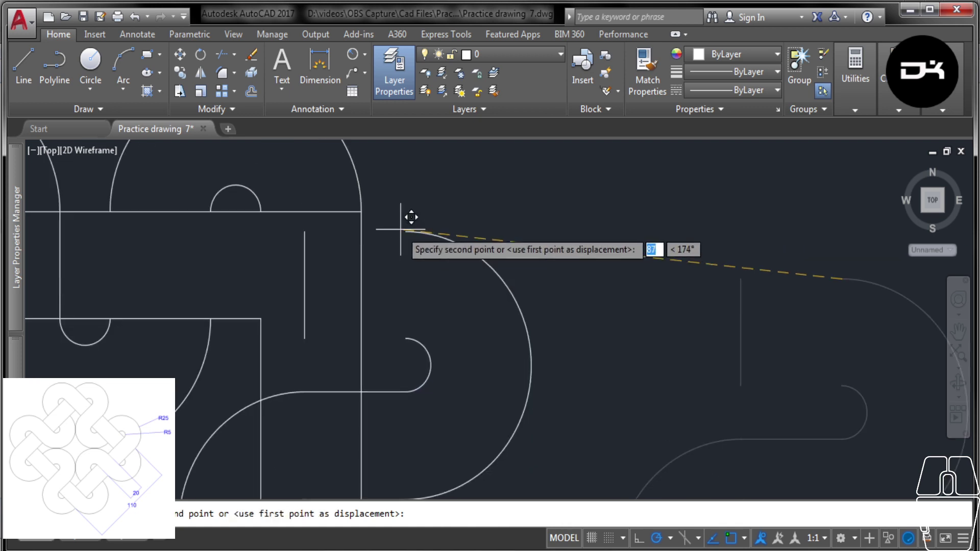
click(371, 199)
Move the copy below the squares so the right end of its right large arc meets the outer square's lower-right corner
scroll(438, 197, down, 5)
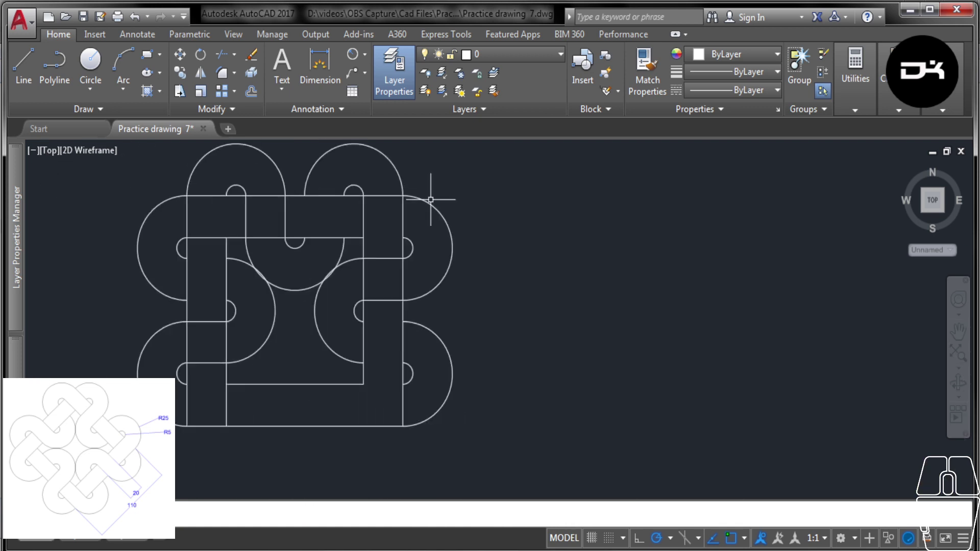
click(503, 473)
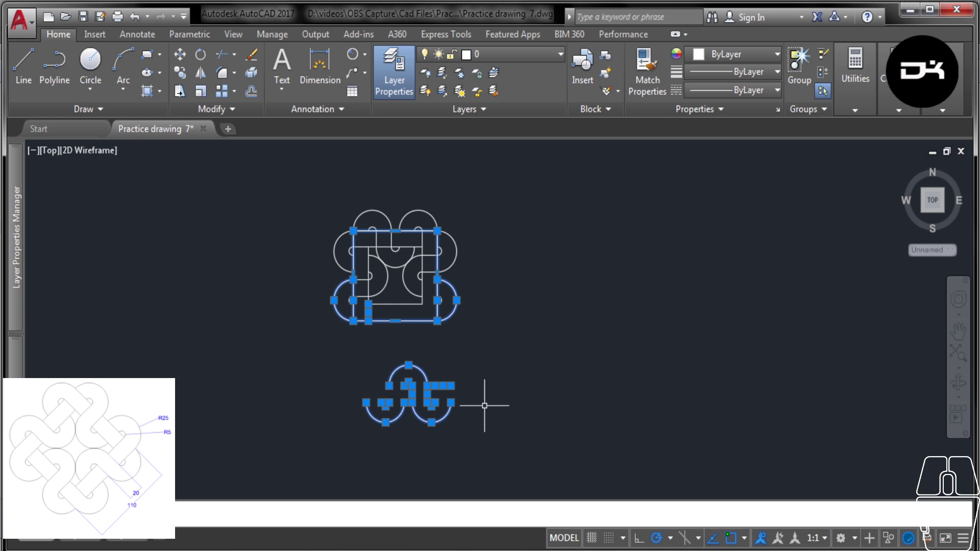
key(Escape)
click(504, 461)
click(321, 352)
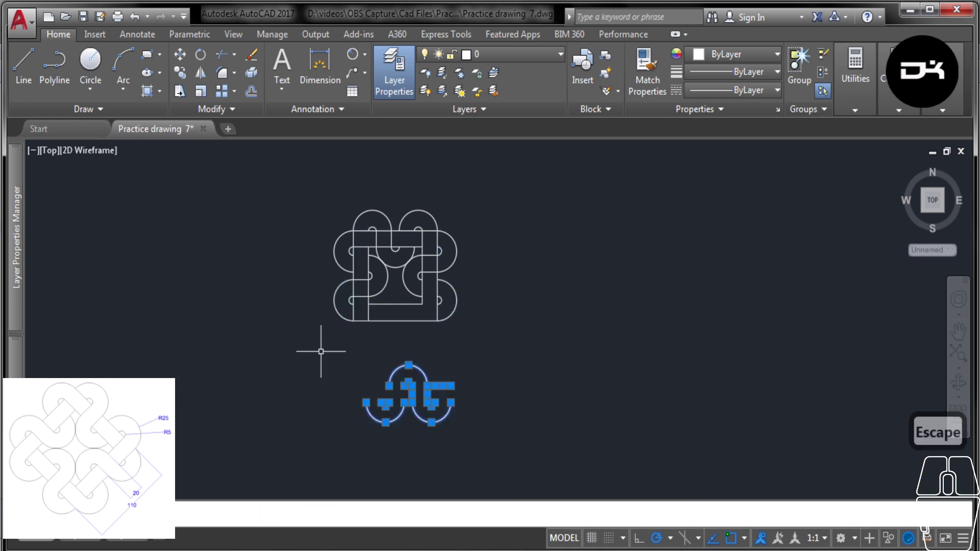
click(178, 54)
scroll(464, 444, up, 3)
click(476, 442)
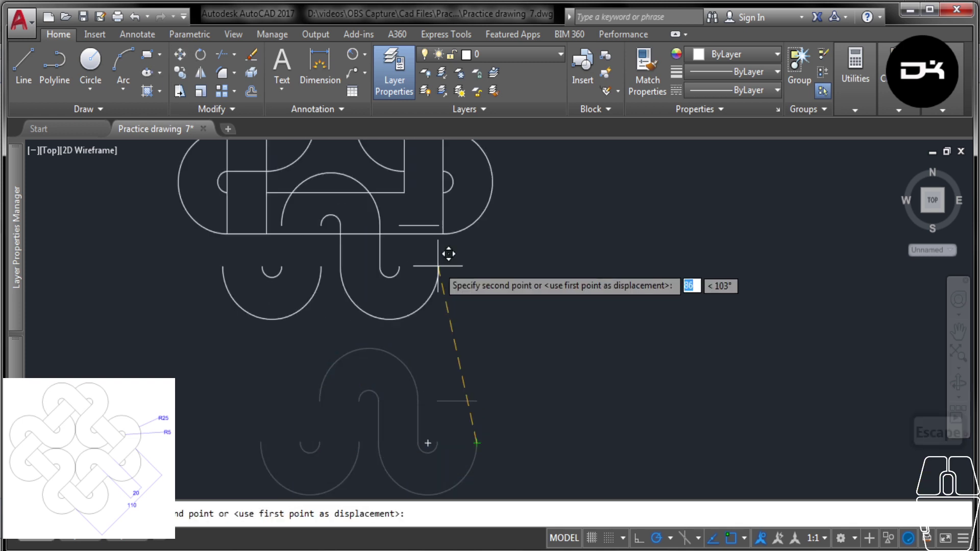
scroll(448, 253, up, 4)
click(465, 197)
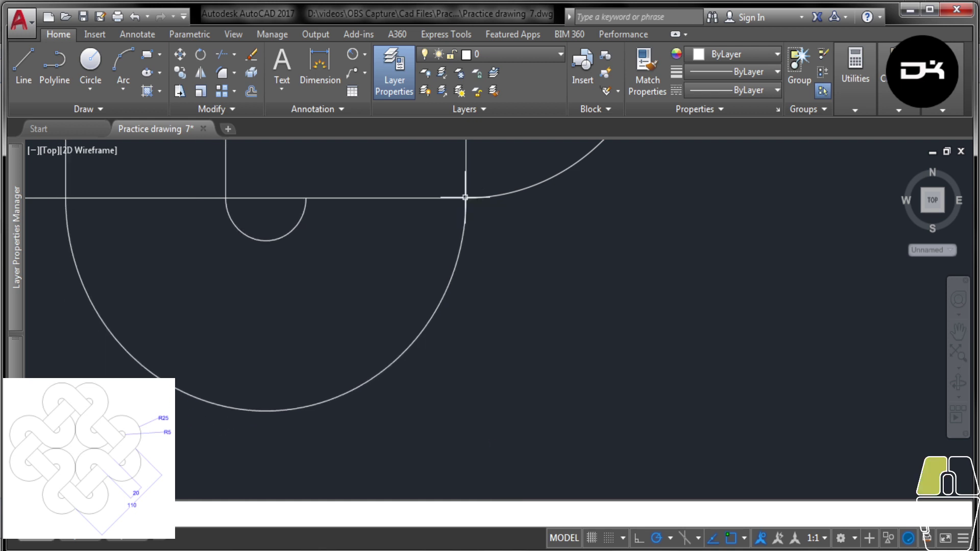
Rotate the whole pattern counterclockwise about the leftmost point of the right inner large arc so the squares stand on their corners
scroll(485, 413, down, 4)
scroll(489, 426, down, 5)
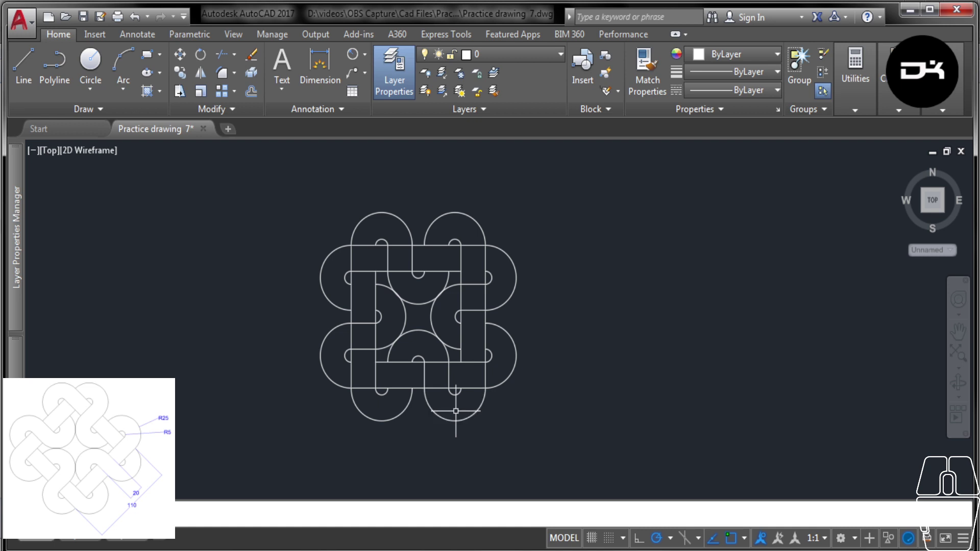
click(271, 172)
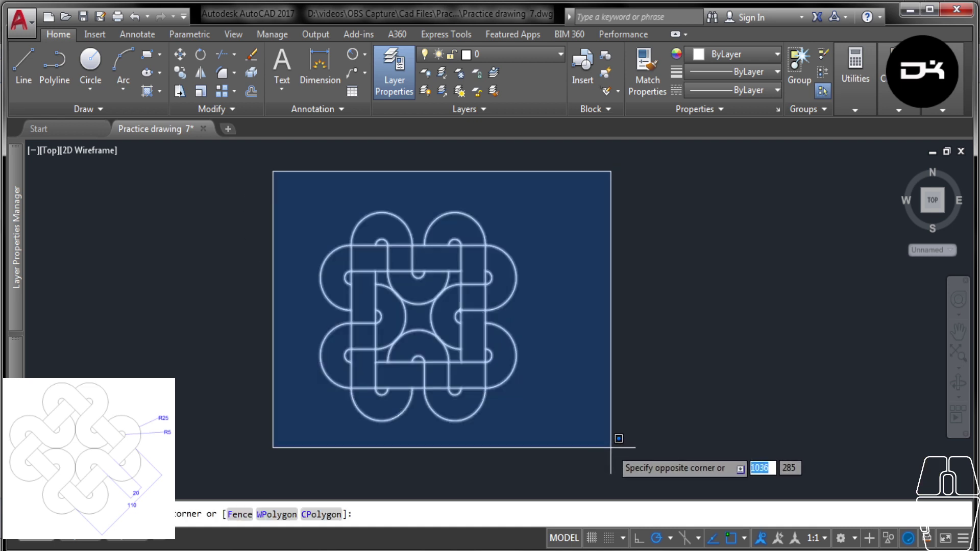
click(623, 450)
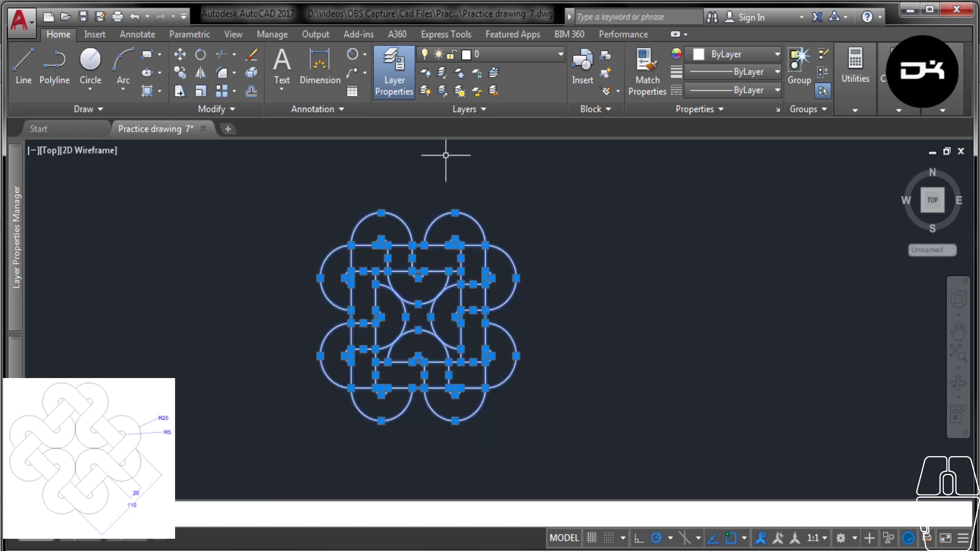
click(198, 57)
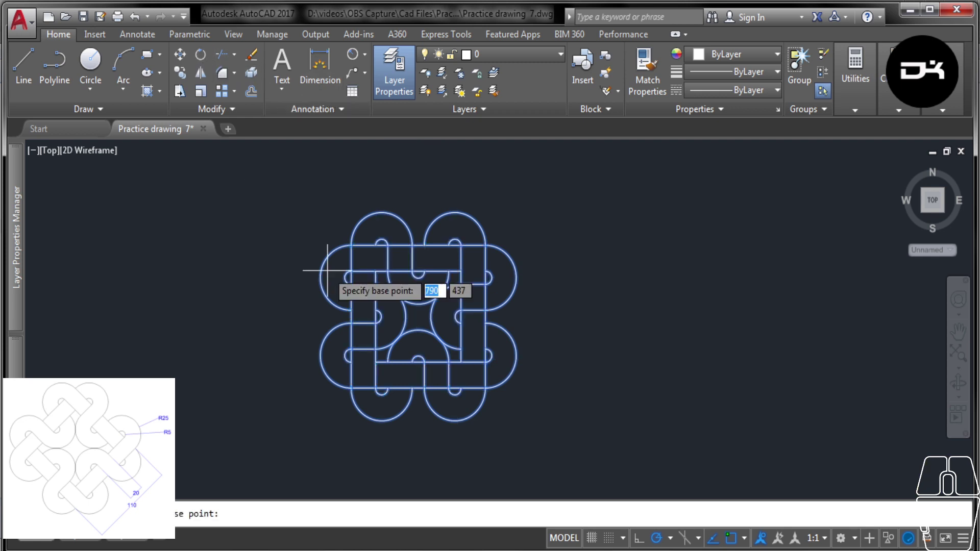
click(430, 317)
click(447, 307)
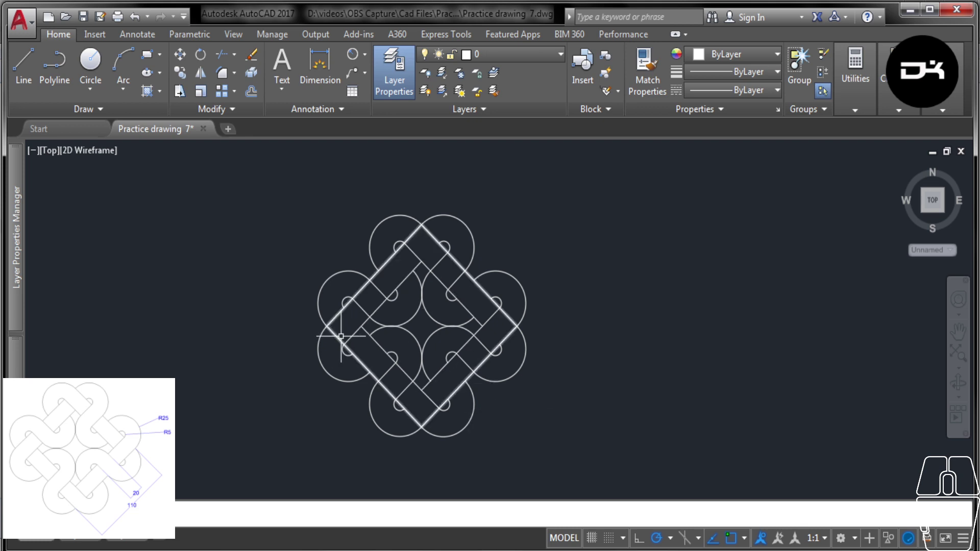
Trim the overlapping line and arc segments, using all objects as cutting edges, so the bands interlace as in the reference drawing
key(ctrl+a)
text(tr)
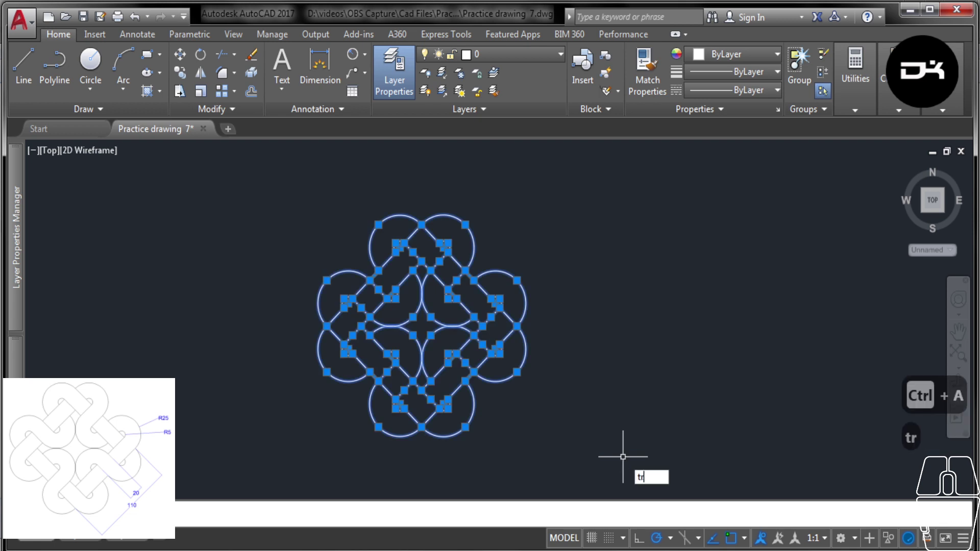
key(Return)
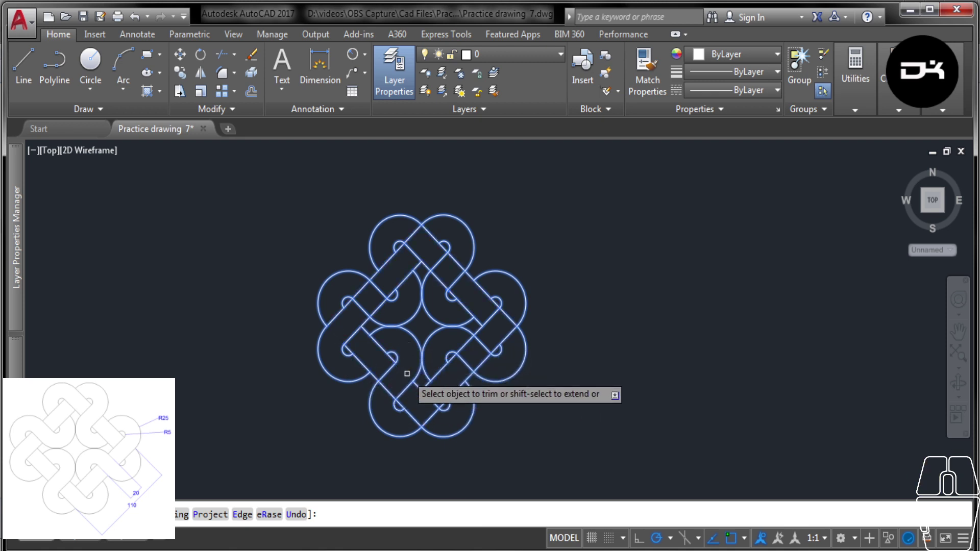
click(397, 406)
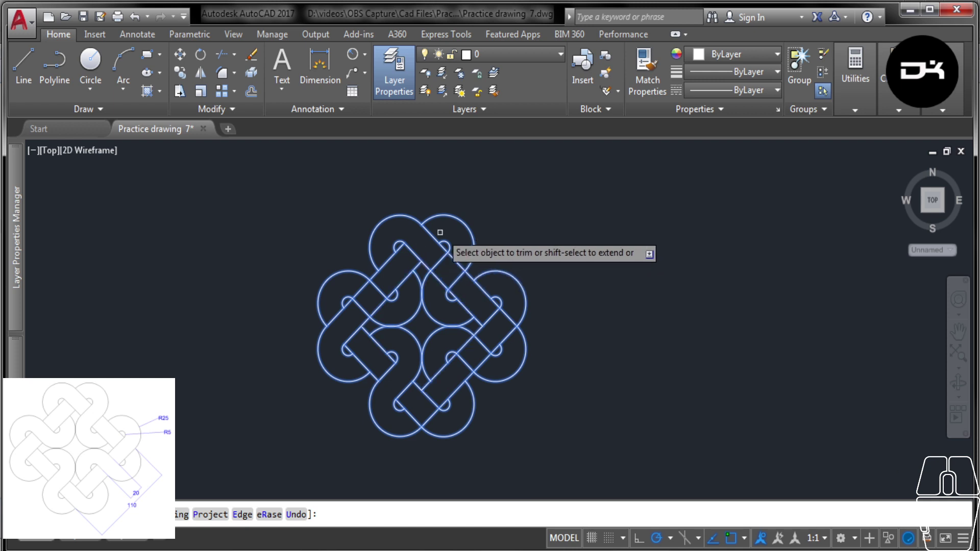
click(442, 285)
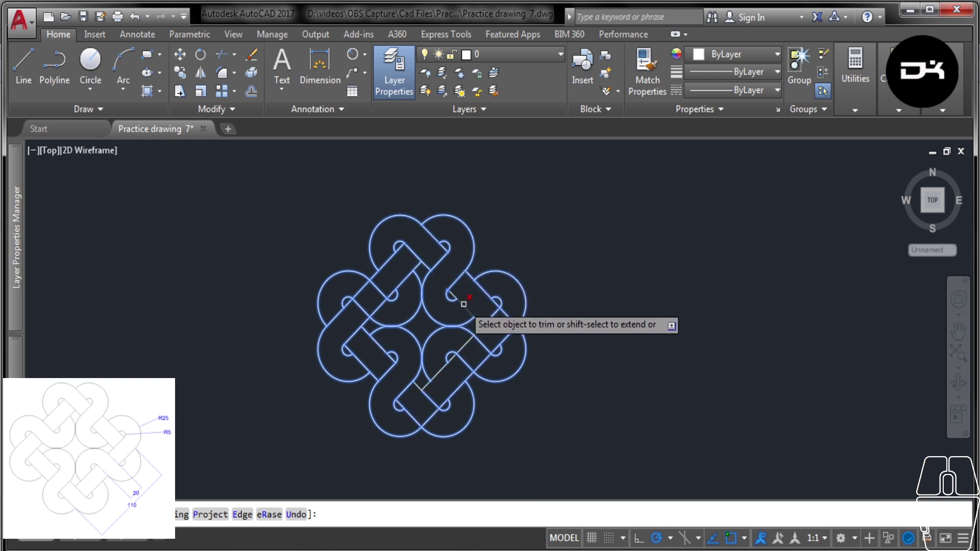
click(505, 313)
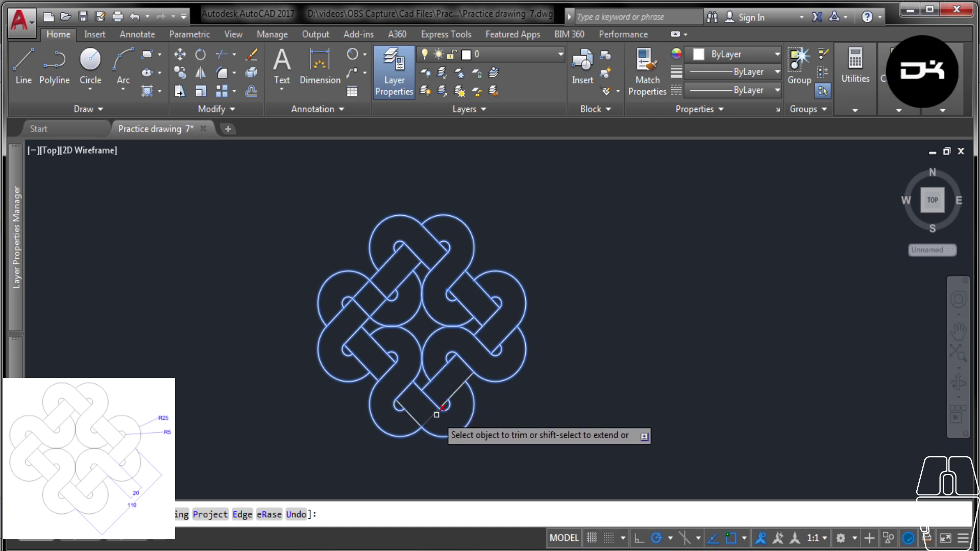
key(Escape)
mouse_move(532, 382)
middle_down()
mouse_move(667, 339)
mouse_move(584, 395)
middle_up()
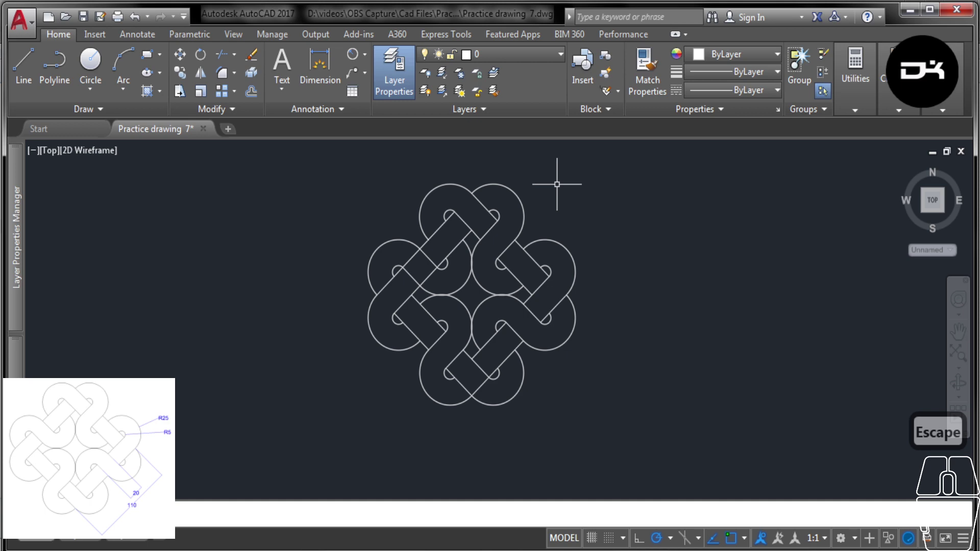